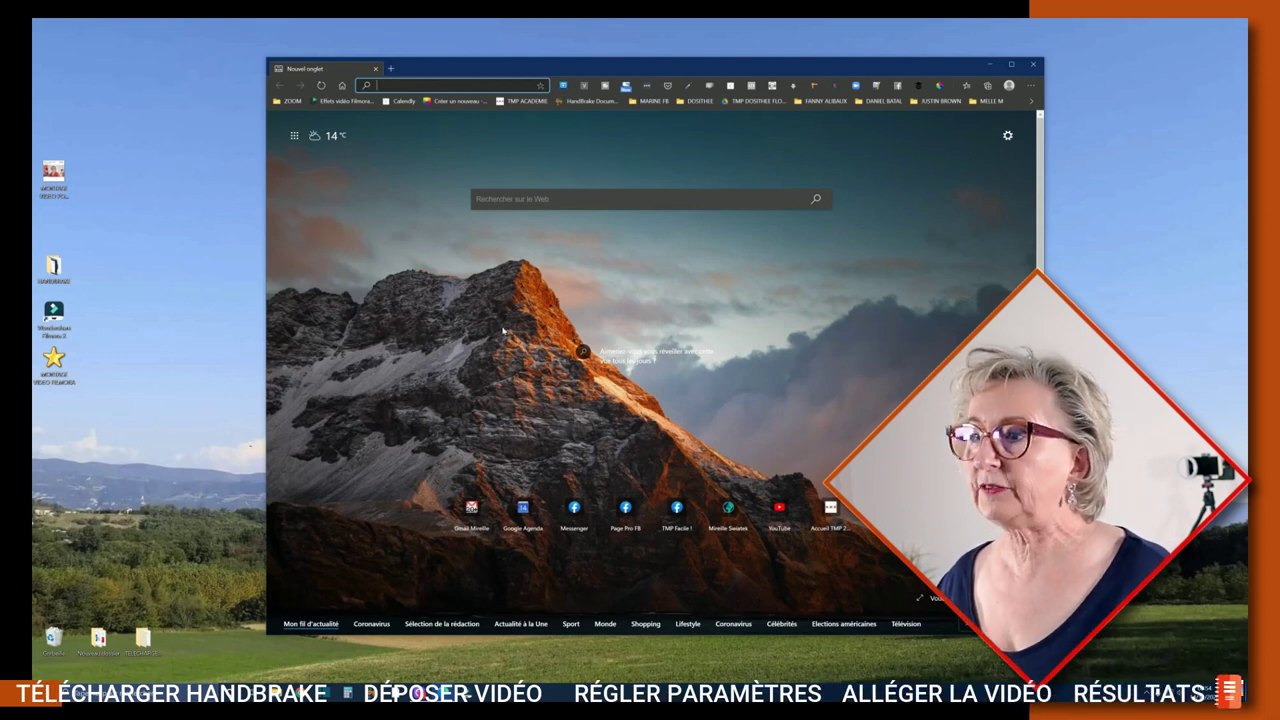
- Search the web for "handbrake" and download HandBrake 1.3.3 from the official handbrake.fr site
{"action": "type", "text": "h"}
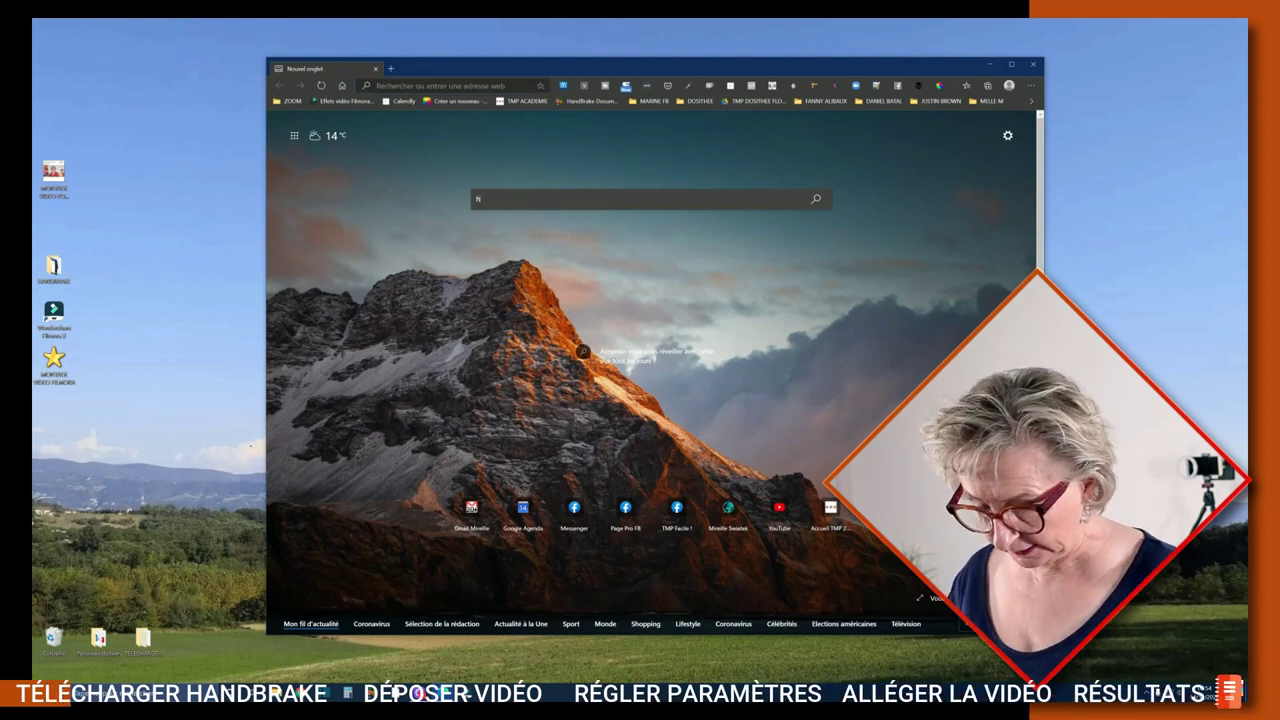
{"action": "type", "text": "andbrake"}
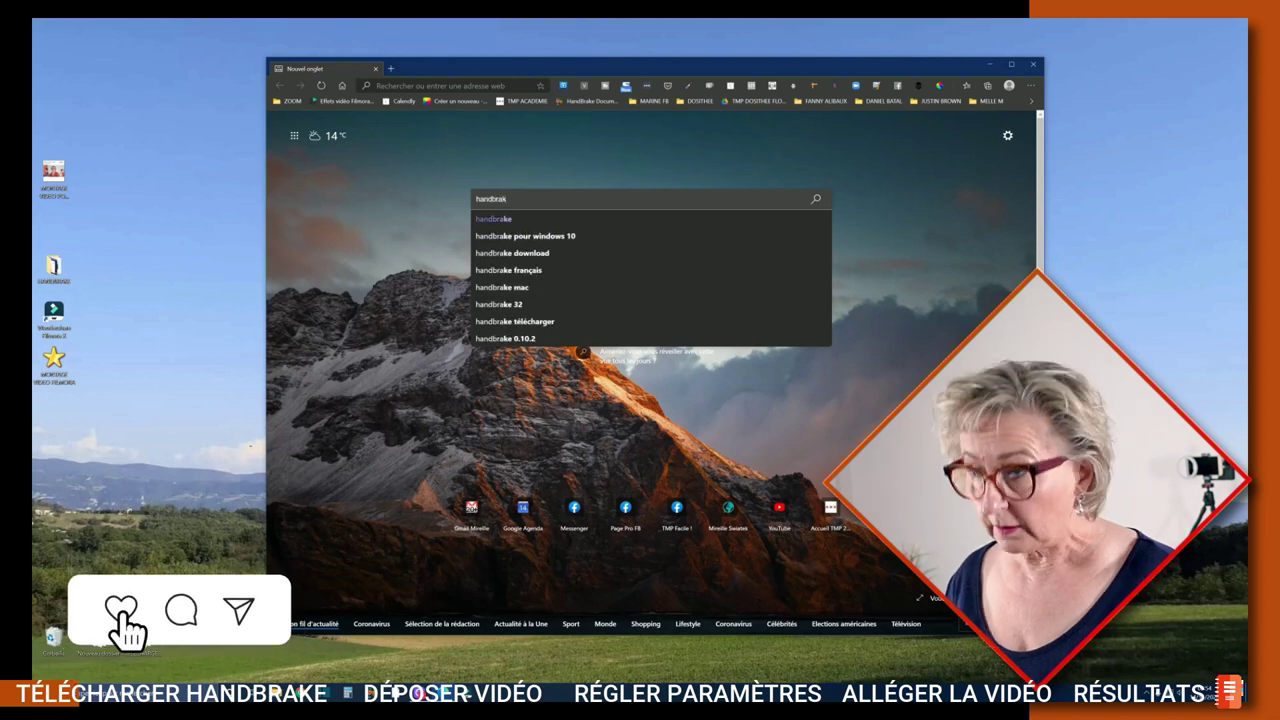
{"action": "left_click", "coordinate": [549, 224]}
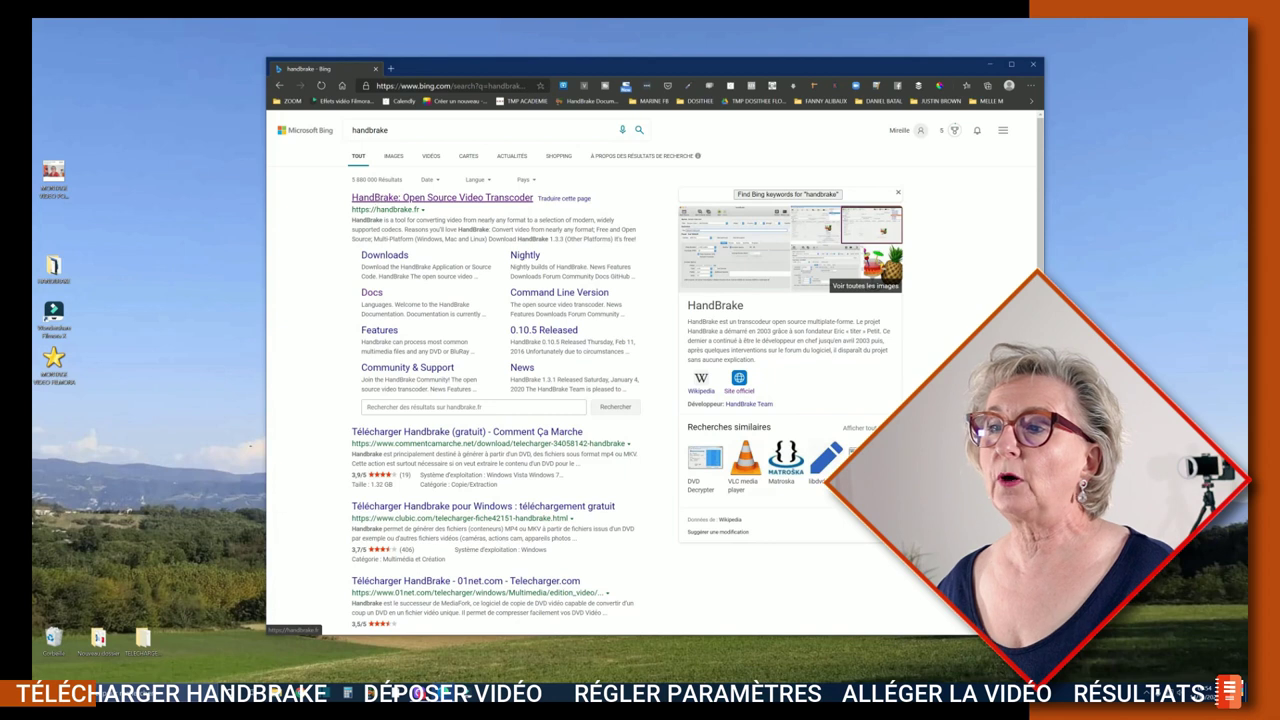
{"action": "left_click", "coordinate": [443, 200]}
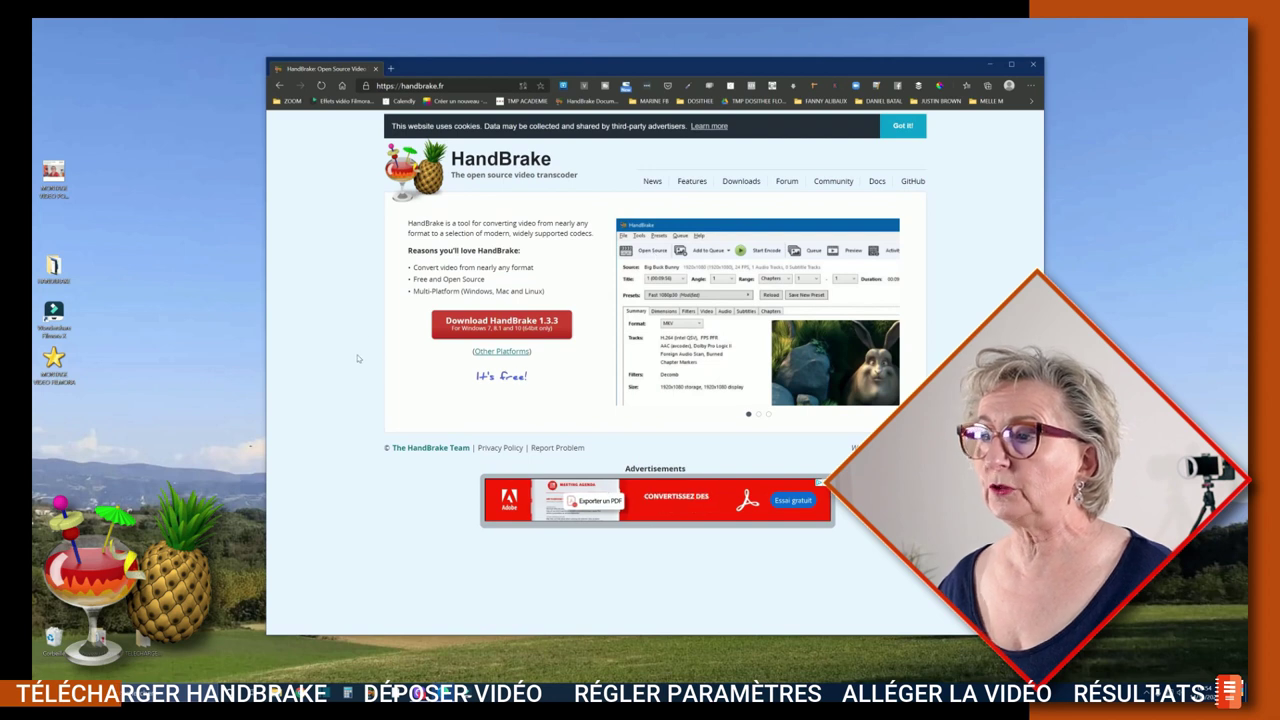
{"action": "left_click", "coordinate": [464, 326]}
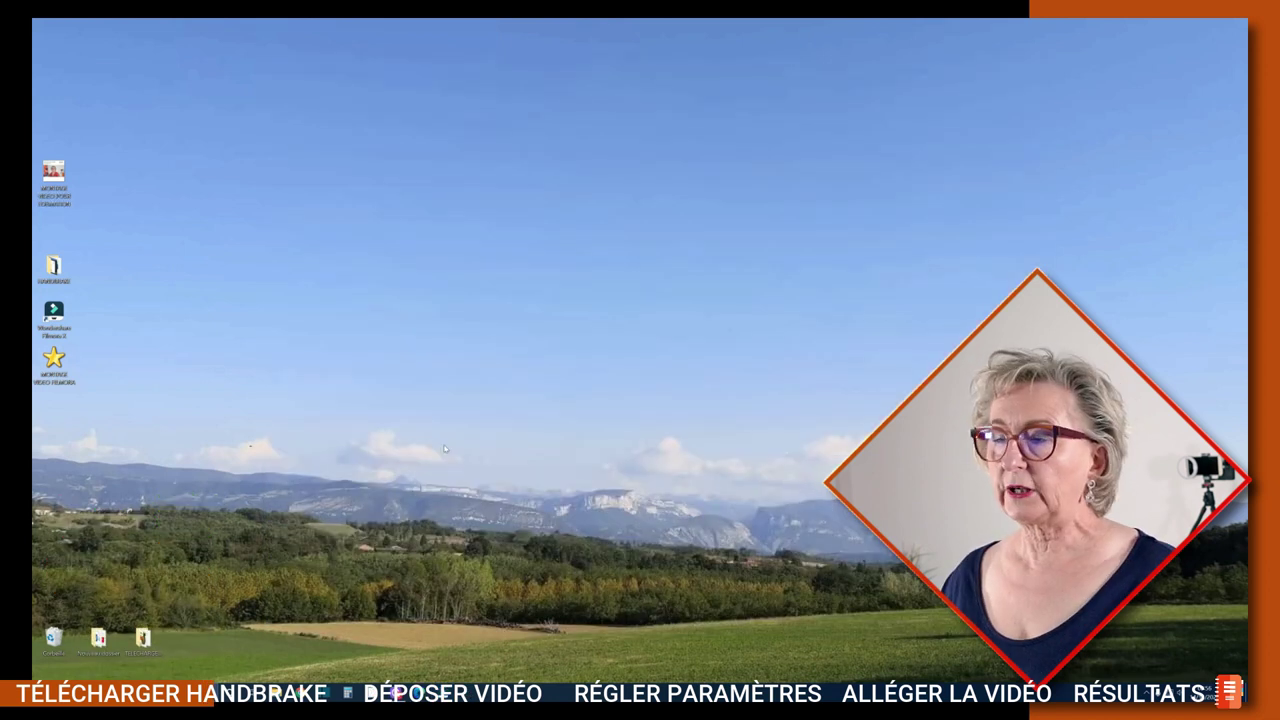
- Find HandBrake among the installed Windows programs and pin it to the taskbar
{"action": "key", "text": "super"}
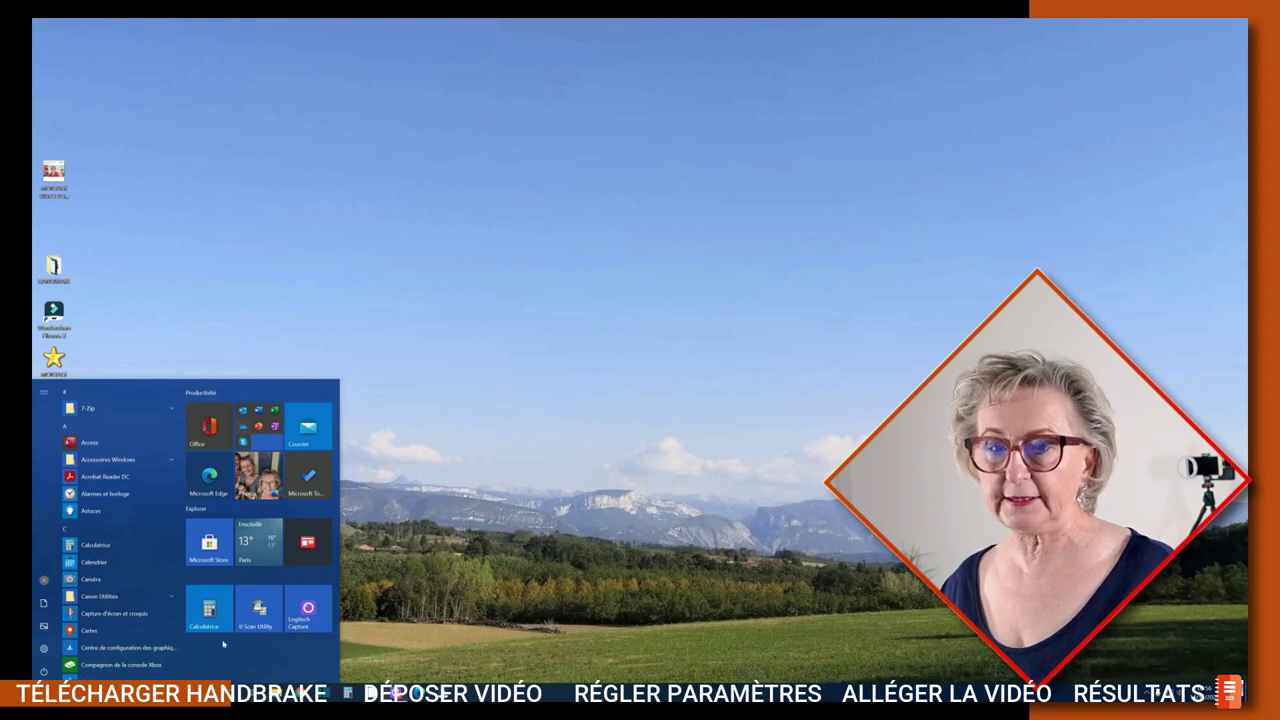
{"action": "scroll", "coordinate": [86, 605], "scroll_direction": "down", "scroll_amount": 4}
{"action": "scroll", "coordinate": [86, 605], "scroll_direction": "down", "scroll_amount": 5}
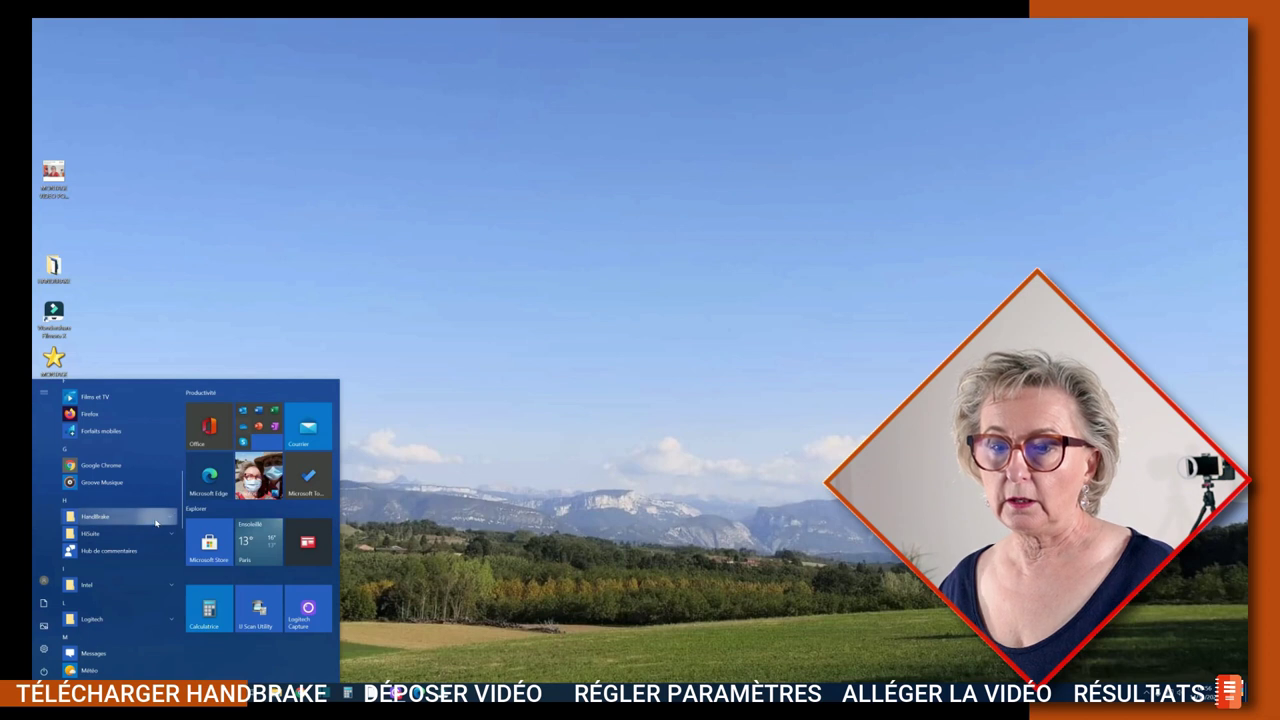
{"action": "left_click", "coordinate": [156, 519]}
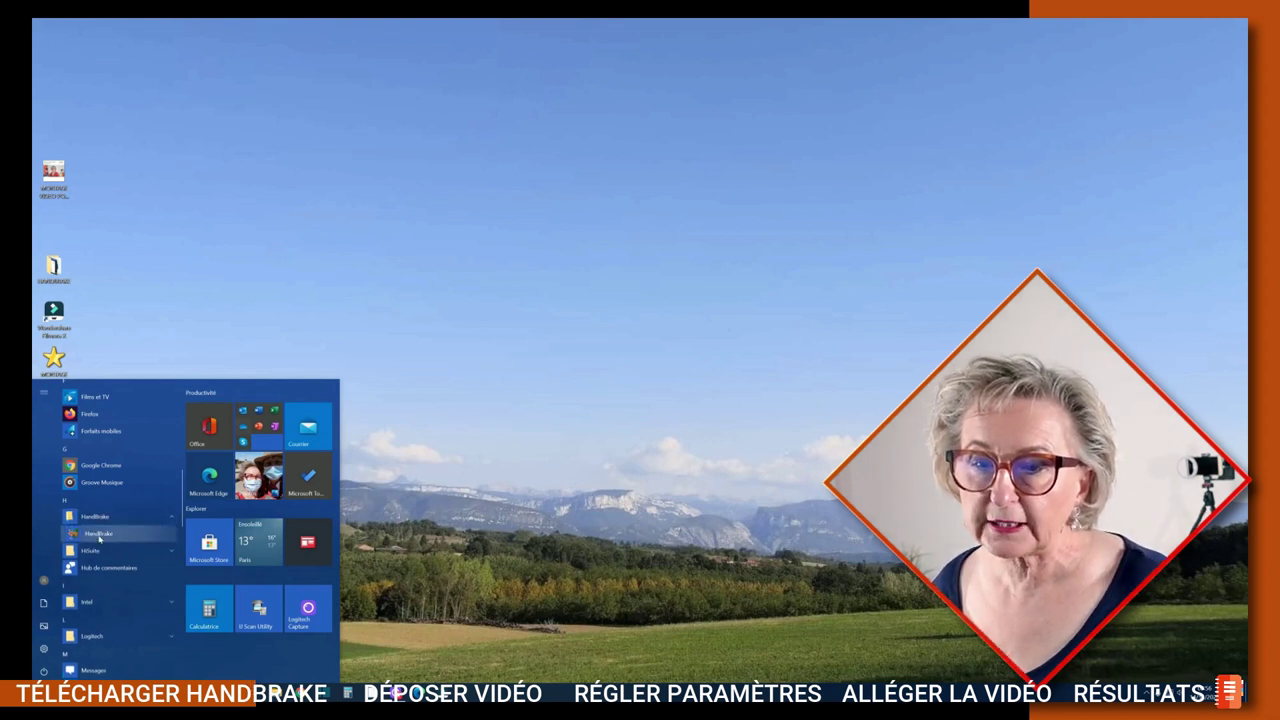
{"action": "right_click", "coordinate": [117, 535]}
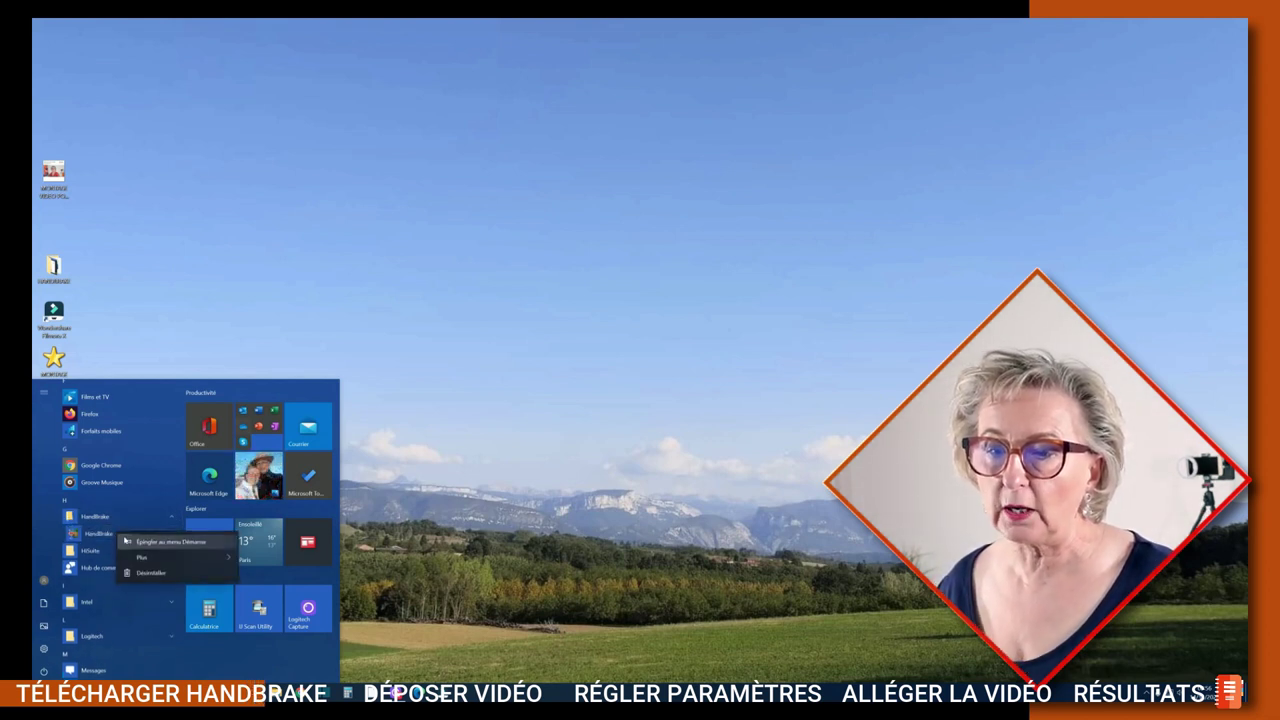
{"action": "mouse_move", "coordinate": [161, 565]}
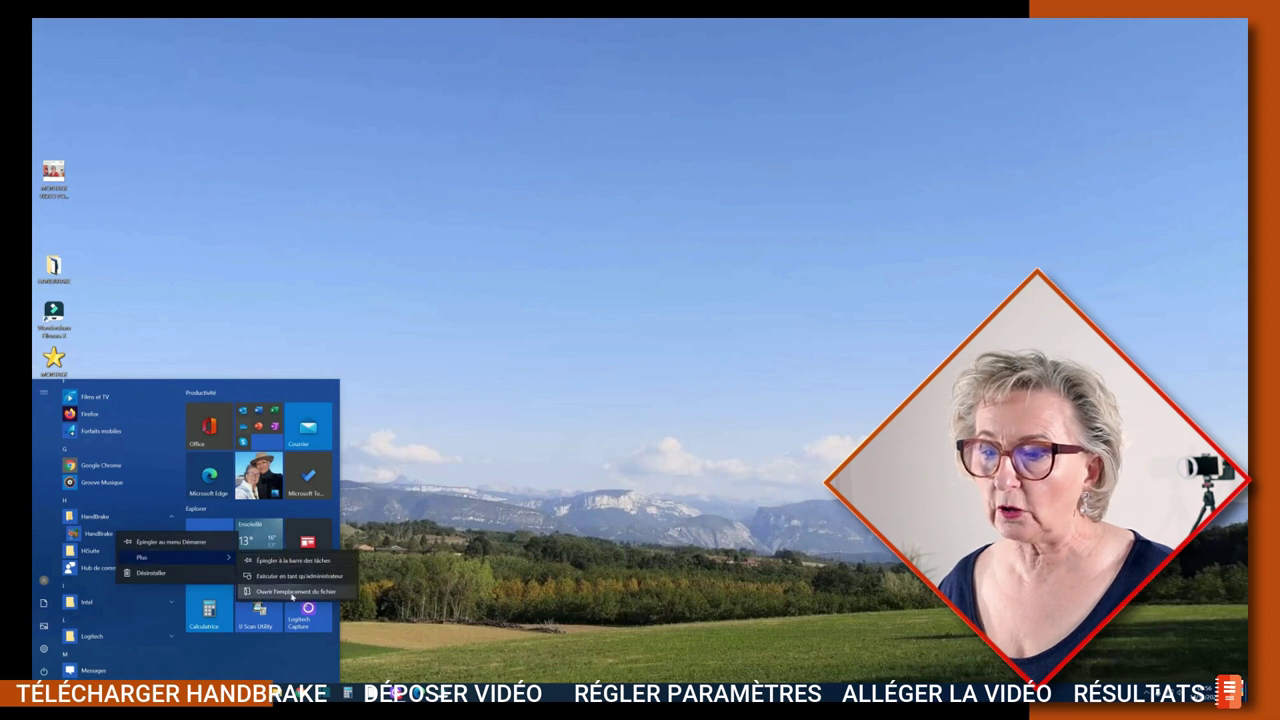
{"action": "left_click", "coordinate": [280, 562]}
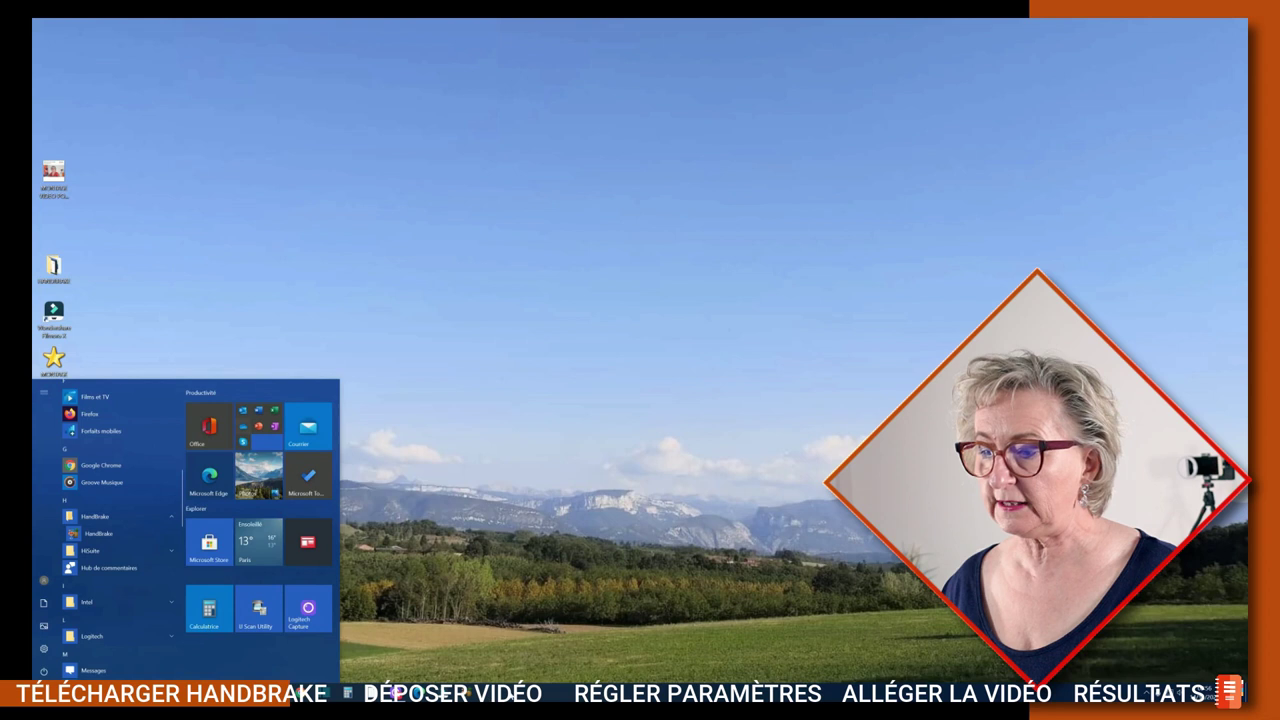
{"action": "key", "text": "Escape"}
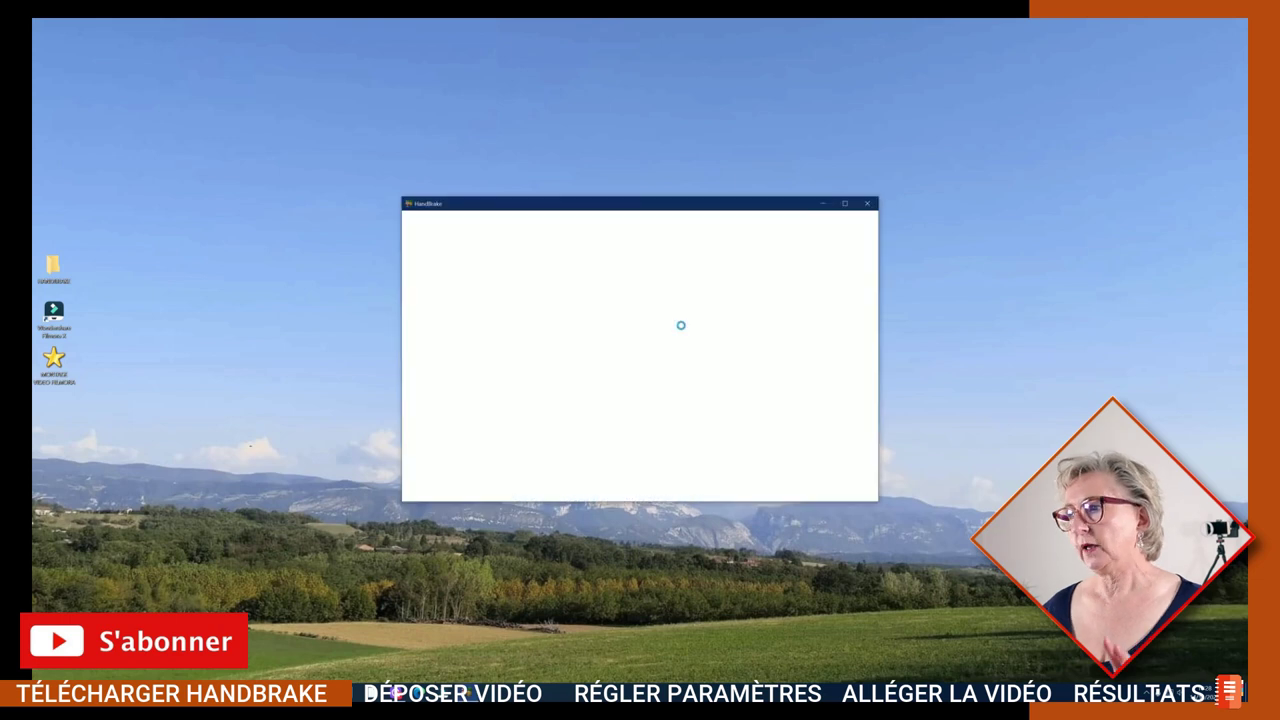
- Open the single video 3 BONUS PV from Bureau > MONTAGE VIDEO FILMORA > MP4 > PAS LIGHT as HandBrake's source, and close the program
{"action": "left_click_drag", "start_coordinate": [575, 201], "coordinate": [822, 150]}
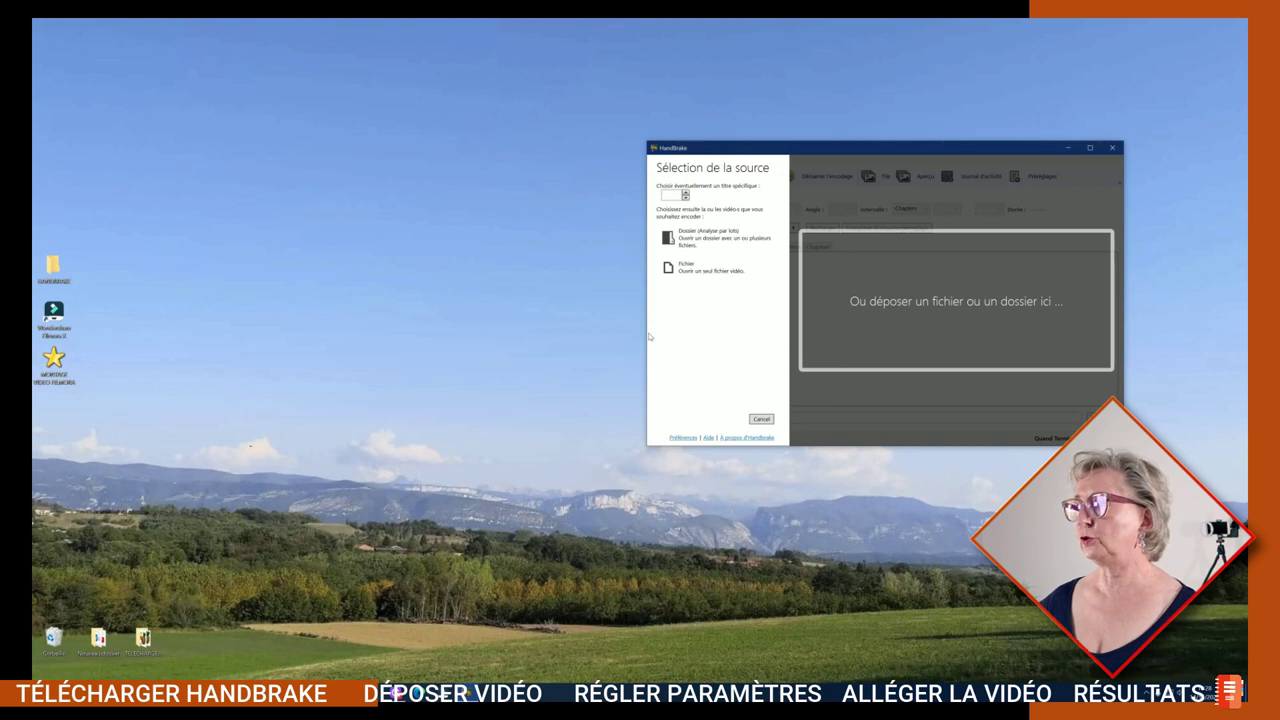
{"action": "left_click", "coordinate": [707, 270]}
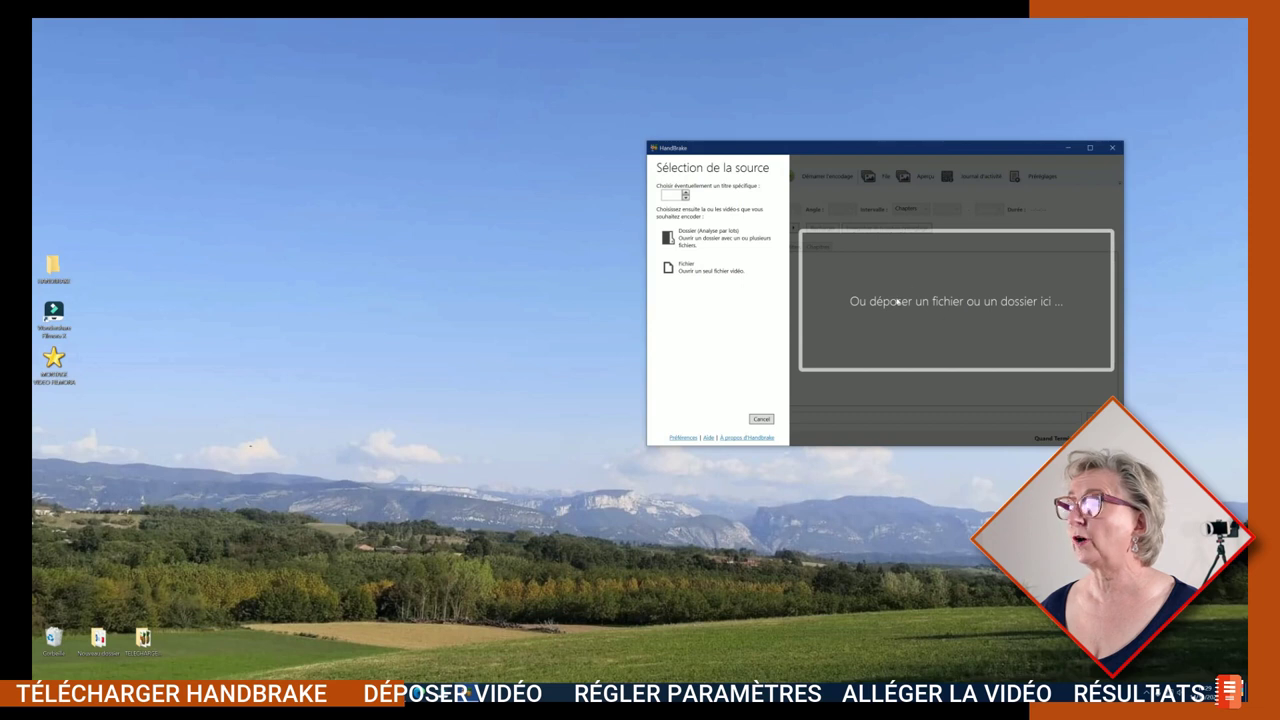
{"action": "left_click", "coordinate": [690, 267]}
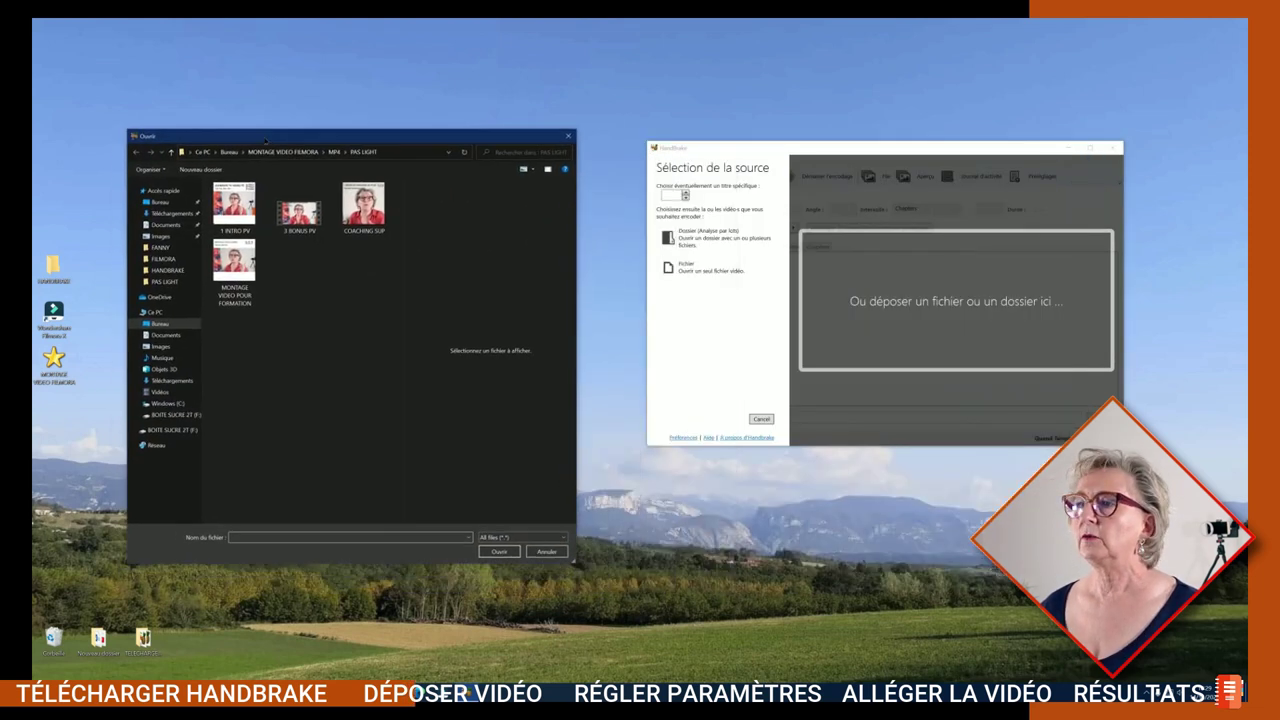
{"action": "left_click", "coordinate": [176, 194]}
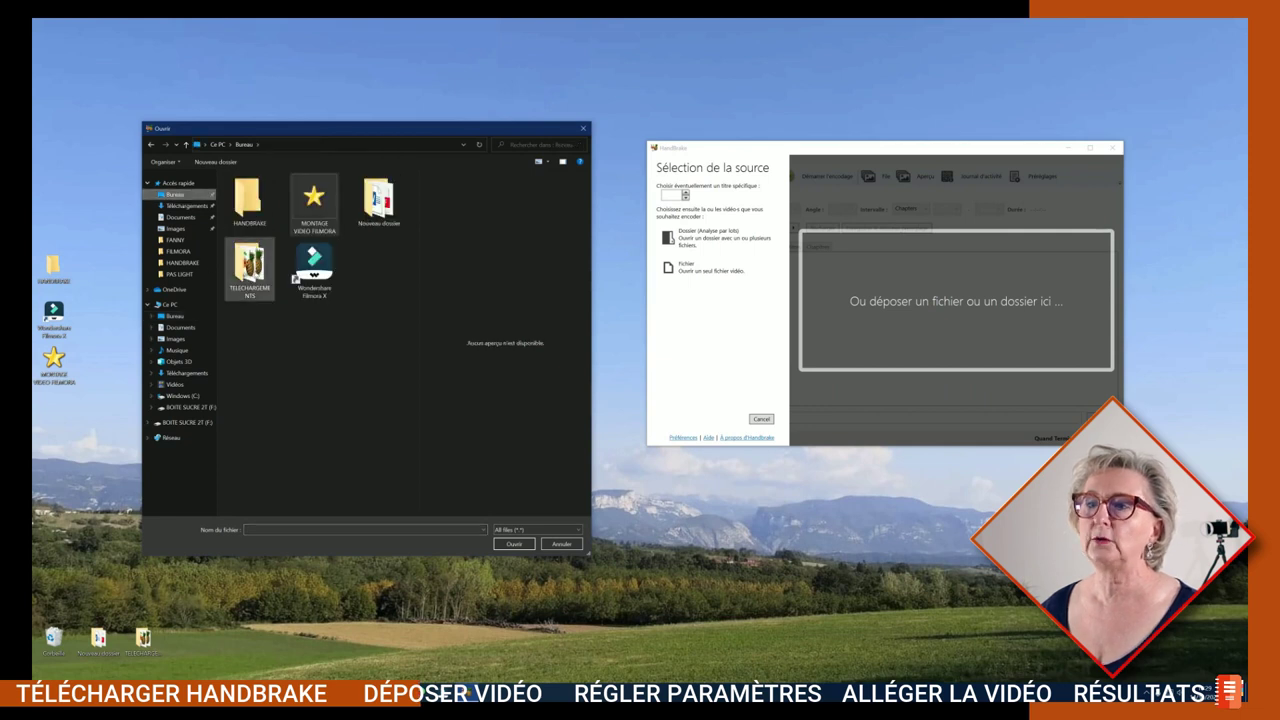
{"action": "double_click", "coordinate": [312, 200]}
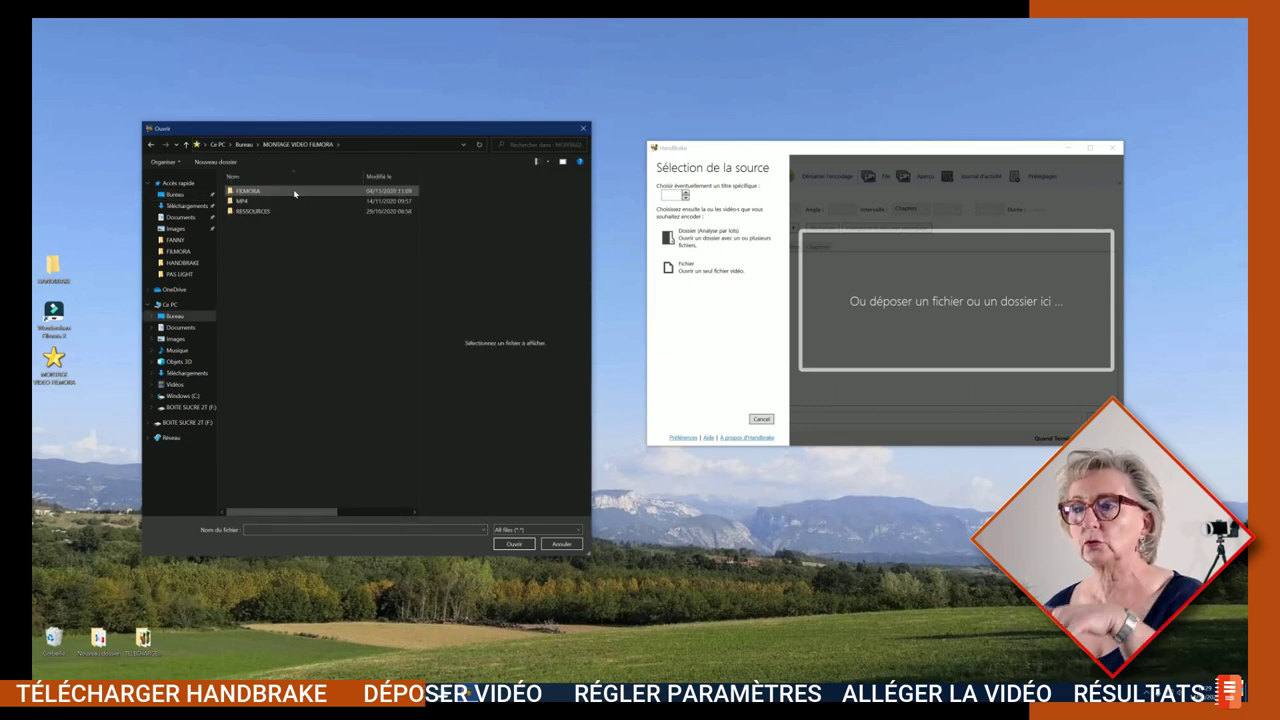
{"action": "double_click", "coordinate": [262, 201]}
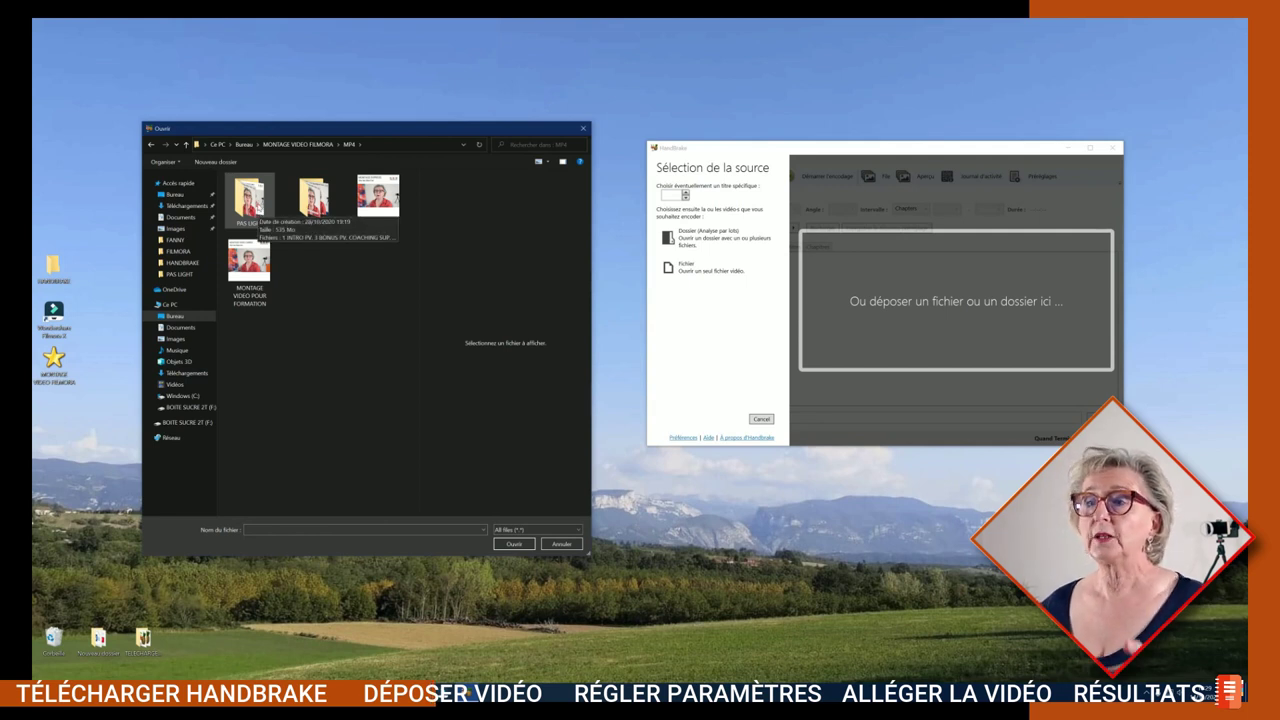
{"action": "double_click", "coordinate": [250, 200]}
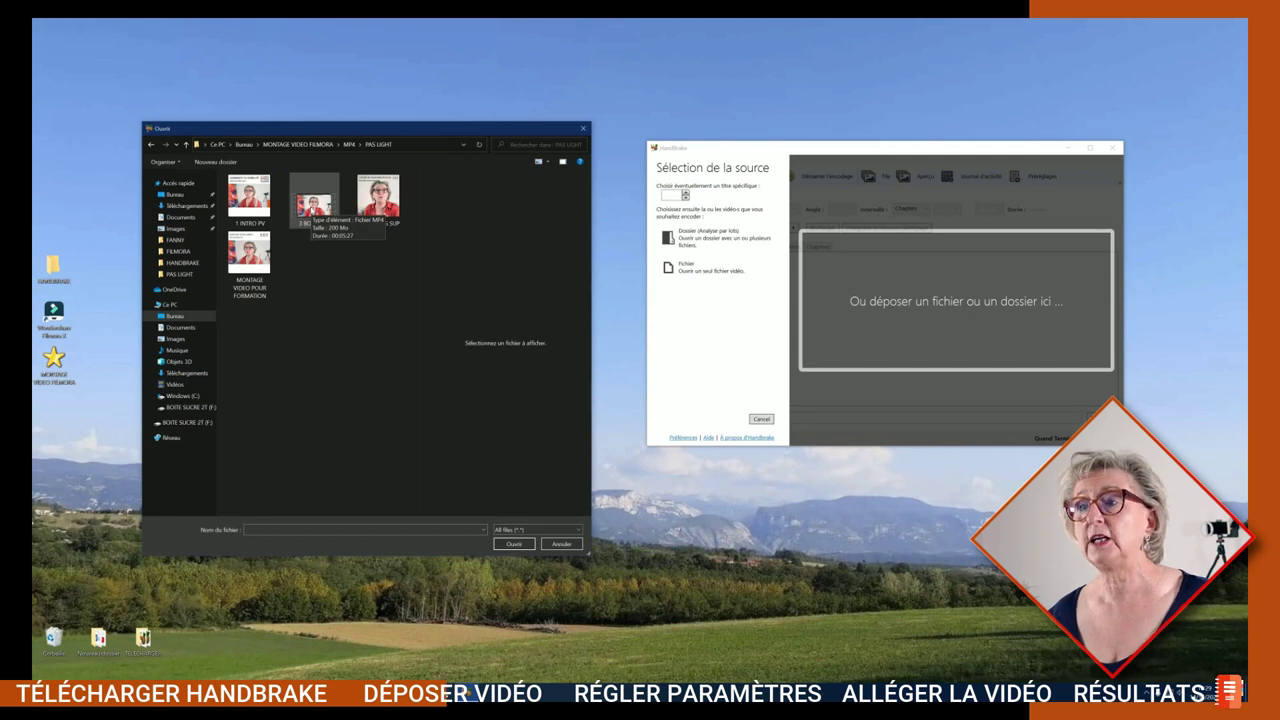
{"action": "left_click", "coordinate": [312, 210]}
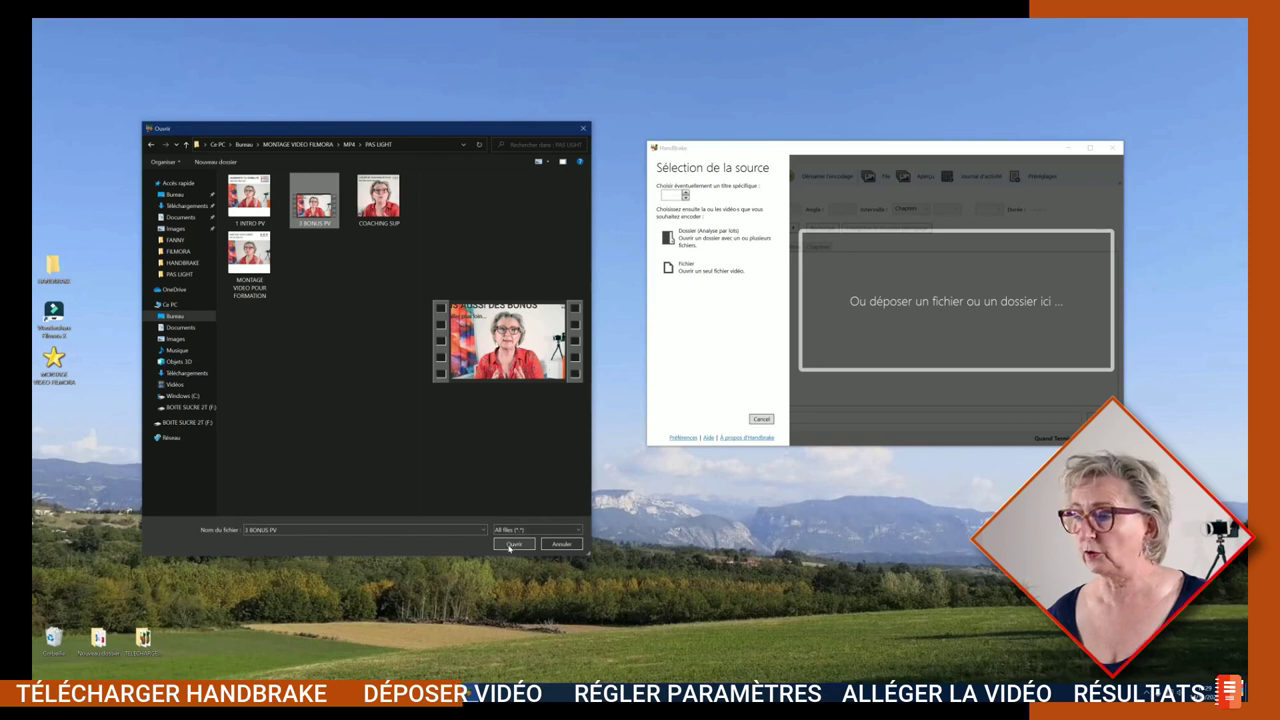
{"action": "left_click", "coordinate": [512, 544]}
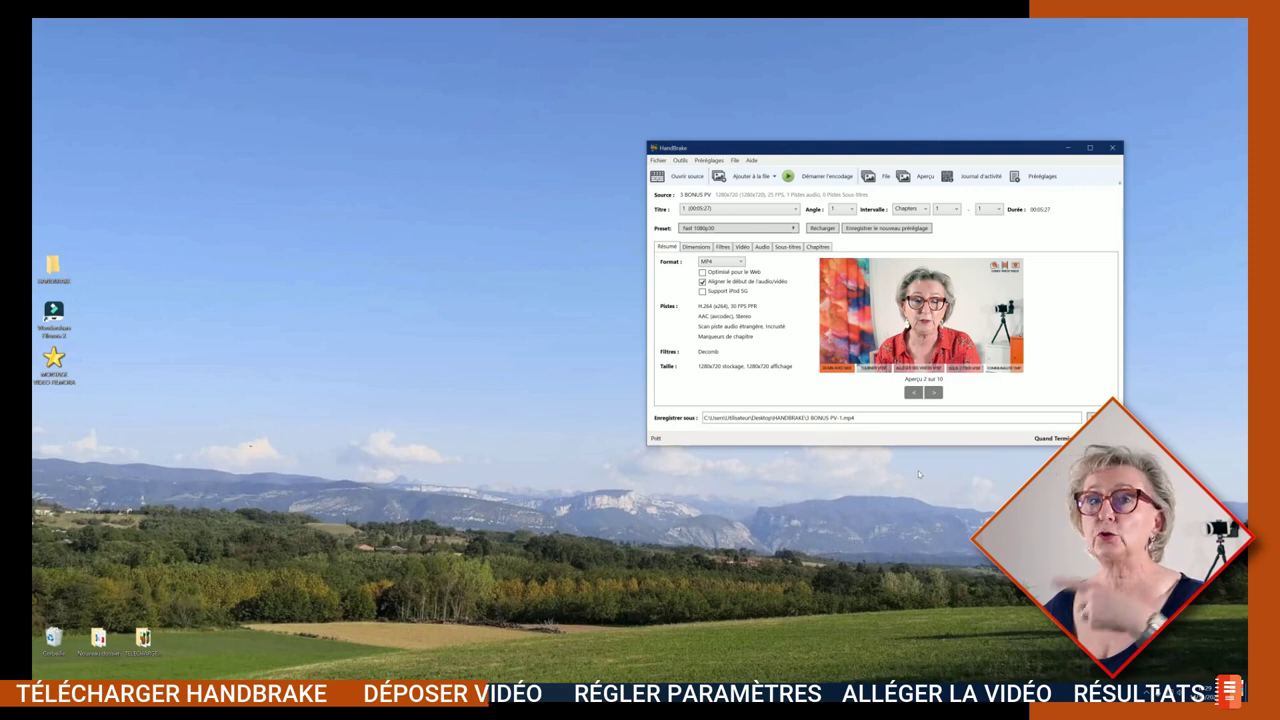
{"action": "left_click", "coordinate": [1111, 147]}
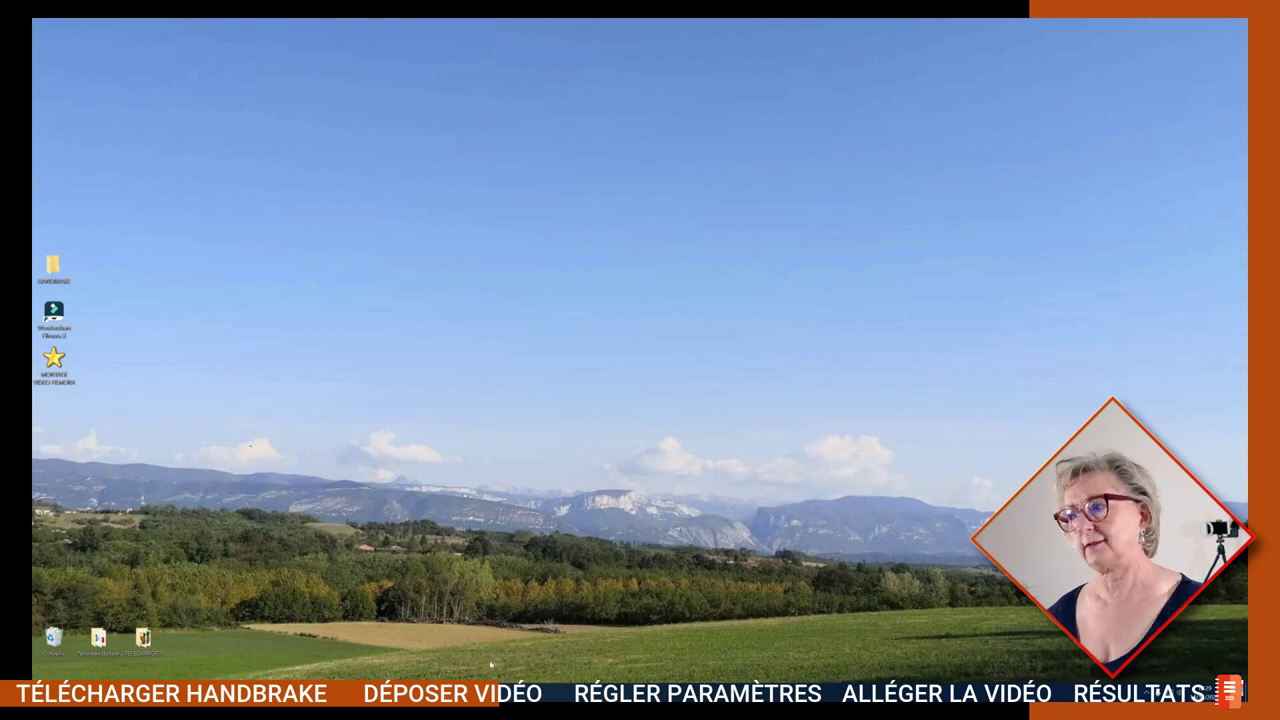
- Load 3 BONUS PV into HandBrake by dropping it from the MONTAGE VIDEO FILMORA > MP4 > PAS LIGHT folder, and close the folder window
{"action": "left_click_drag", "start_coordinate": [673, 203], "coordinate": [939, 131]}
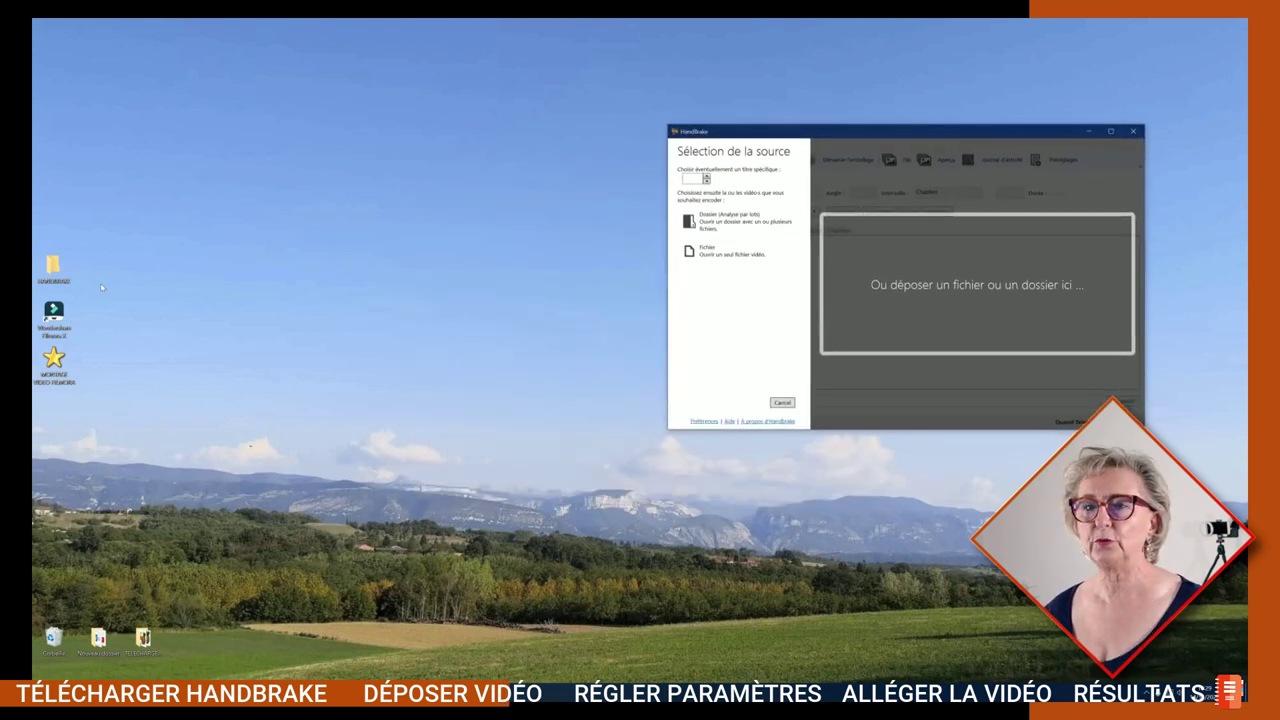
{"action": "double_click", "coordinate": [53, 362]}
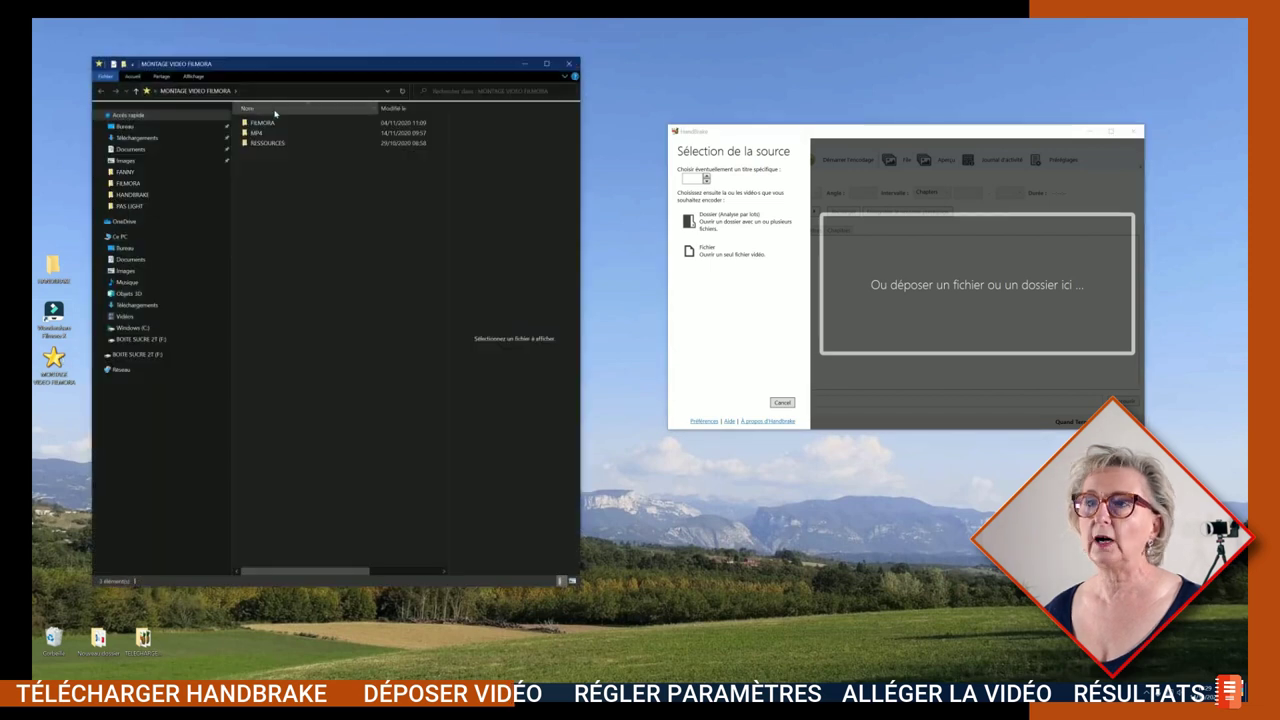
{"action": "double_click", "coordinate": [265, 138]}
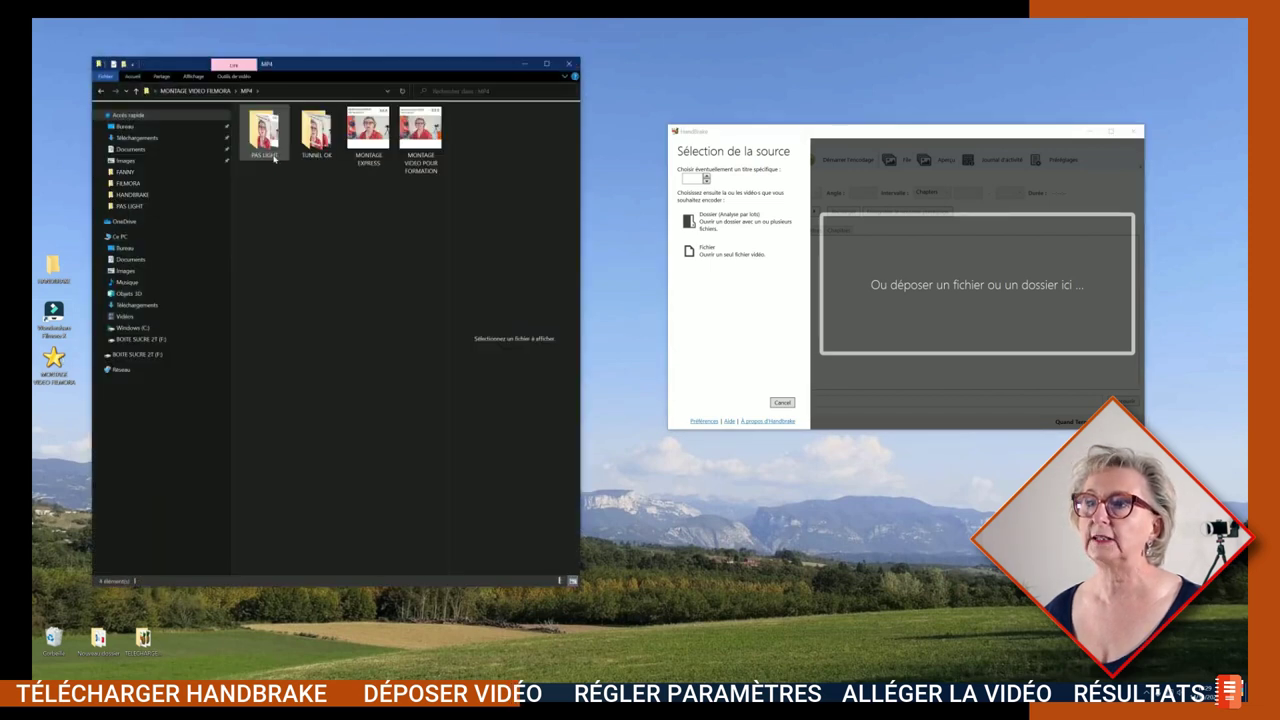
{"action": "double_click", "coordinate": [276, 134]}
{"action": "left_click", "coordinate": [276, 134]}
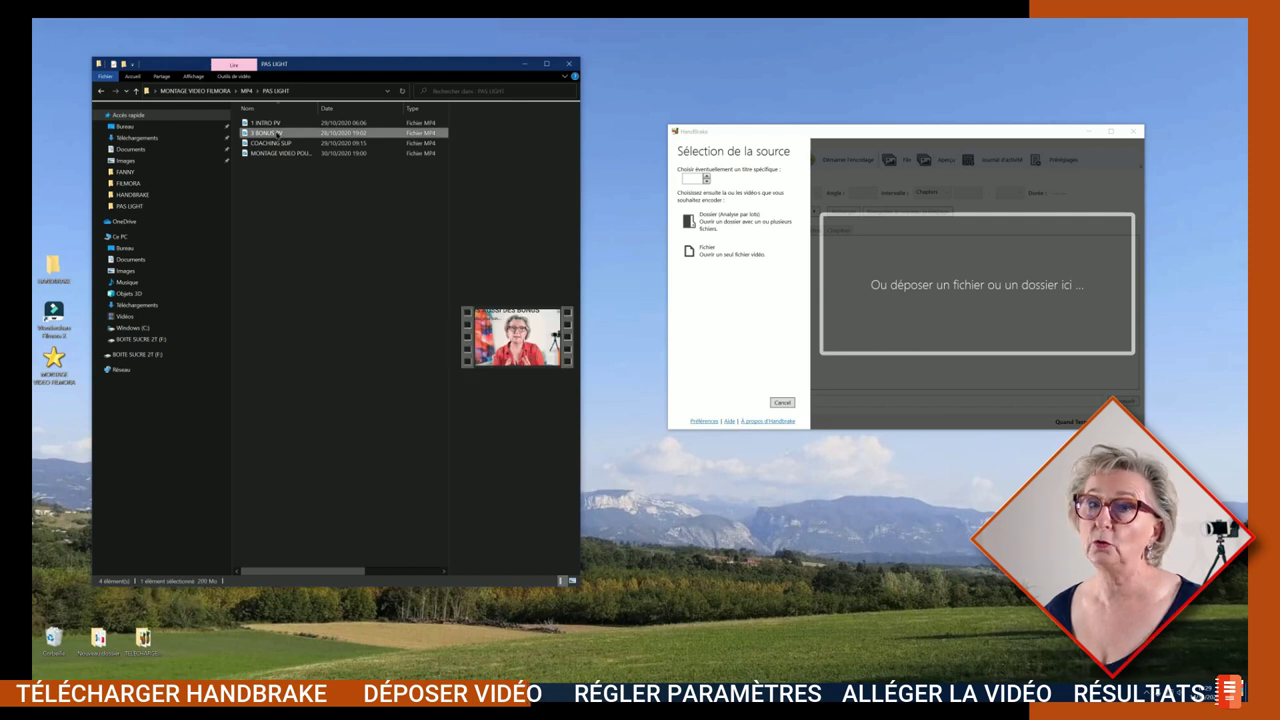
{"action": "left_click_drag", "start_coordinate": [277, 134], "coordinate": [908, 355]}
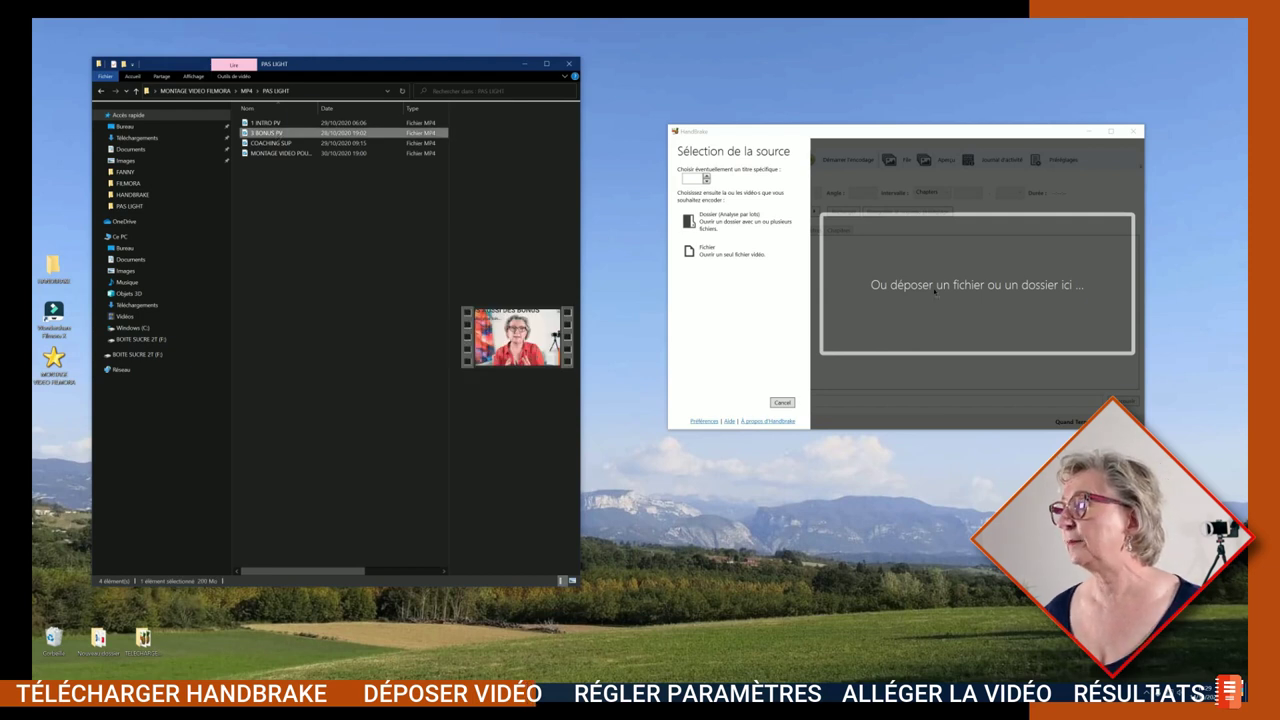
{"action": "left_click_drag", "start_coordinate": [934, 291], "coordinate": [934, 292]}
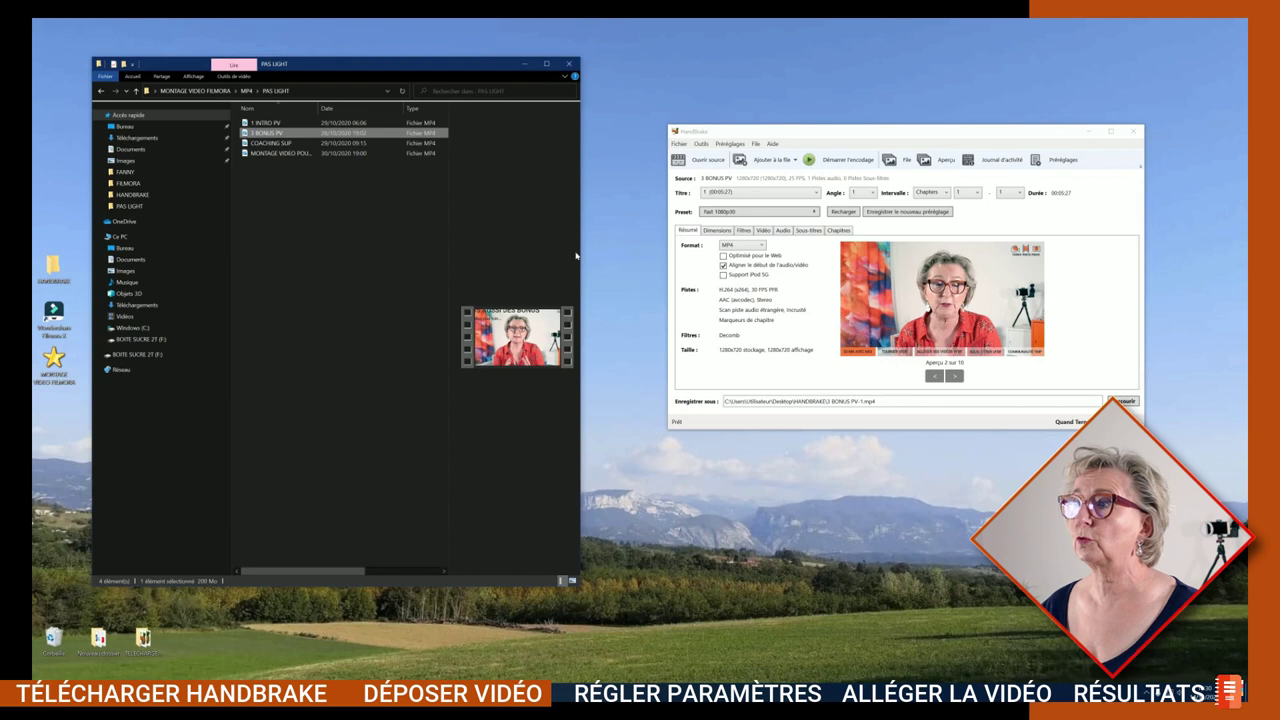
{"action": "left_click", "coordinate": [568, 63]}
{"action": "left_click_drag", "start_coordinate": [786, 131], "coordinate": [520, 204]}
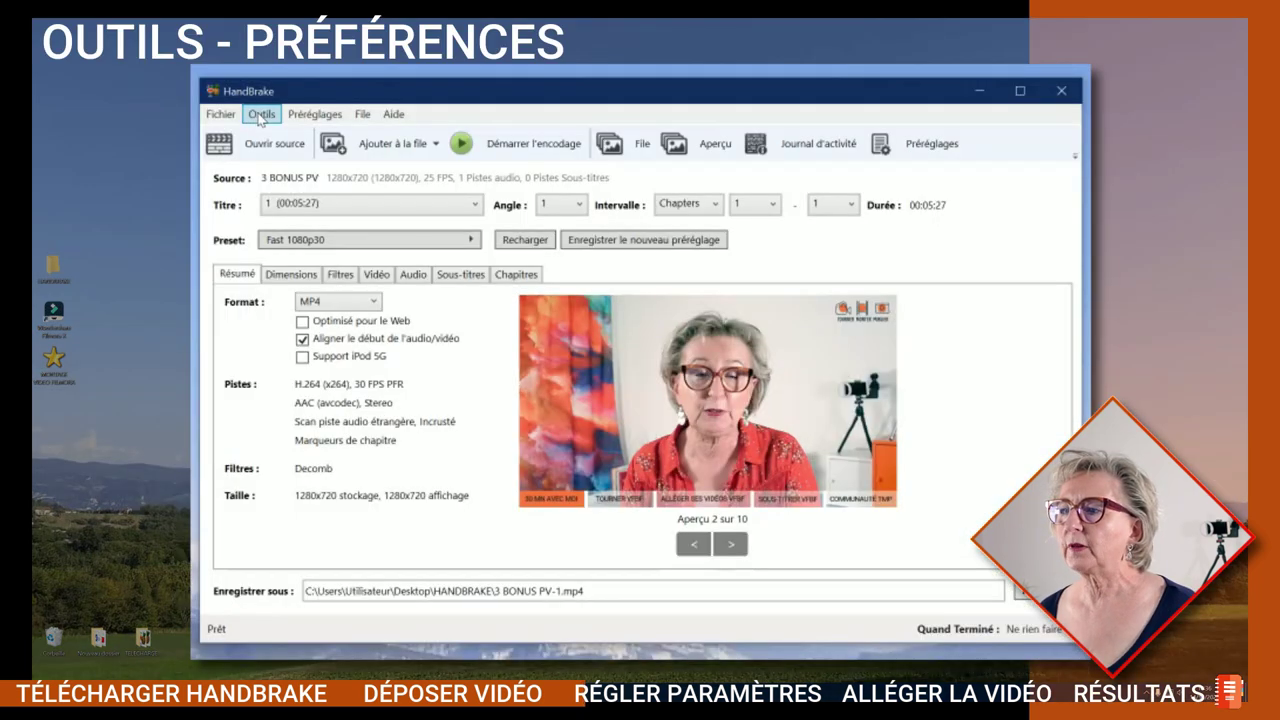
- Examine the output file preferences (Fichiers de sortie) and the desktop HANDBRAKE folder used as the default path
{"action": "left_click", "coordinate": [261, 116]}
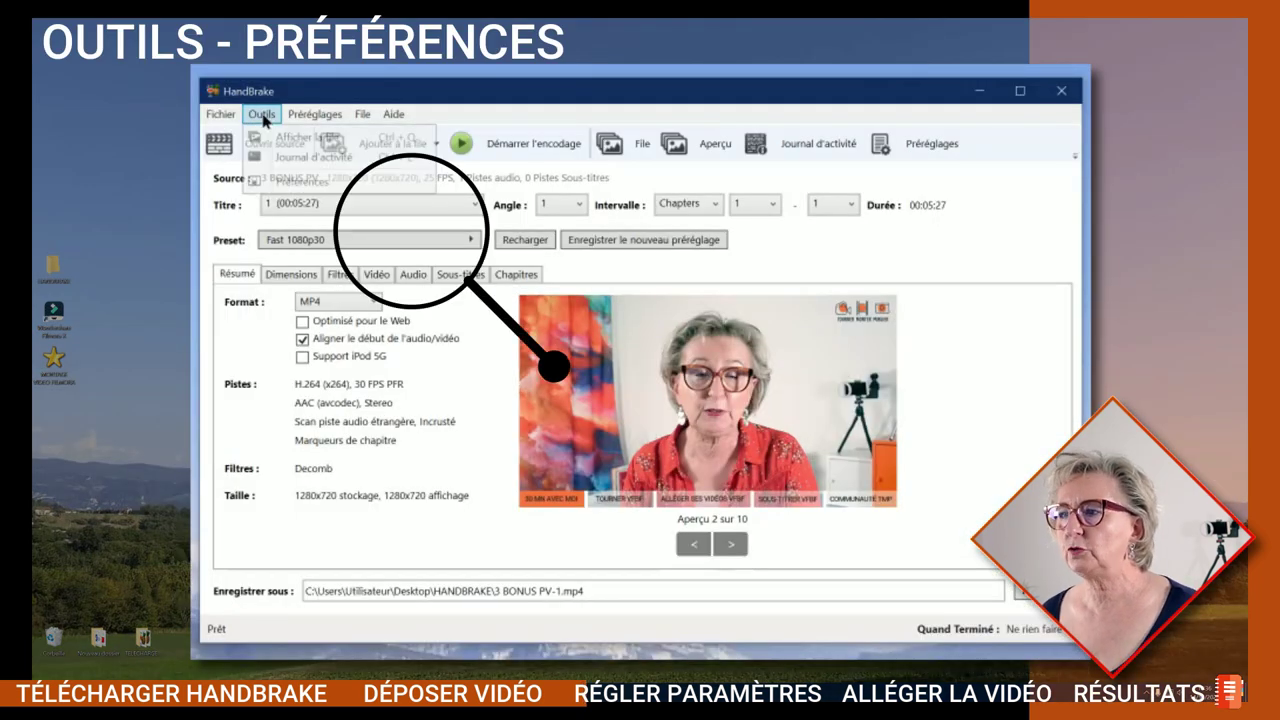
{"action": "left_click", "coordinate": [304, 183]}
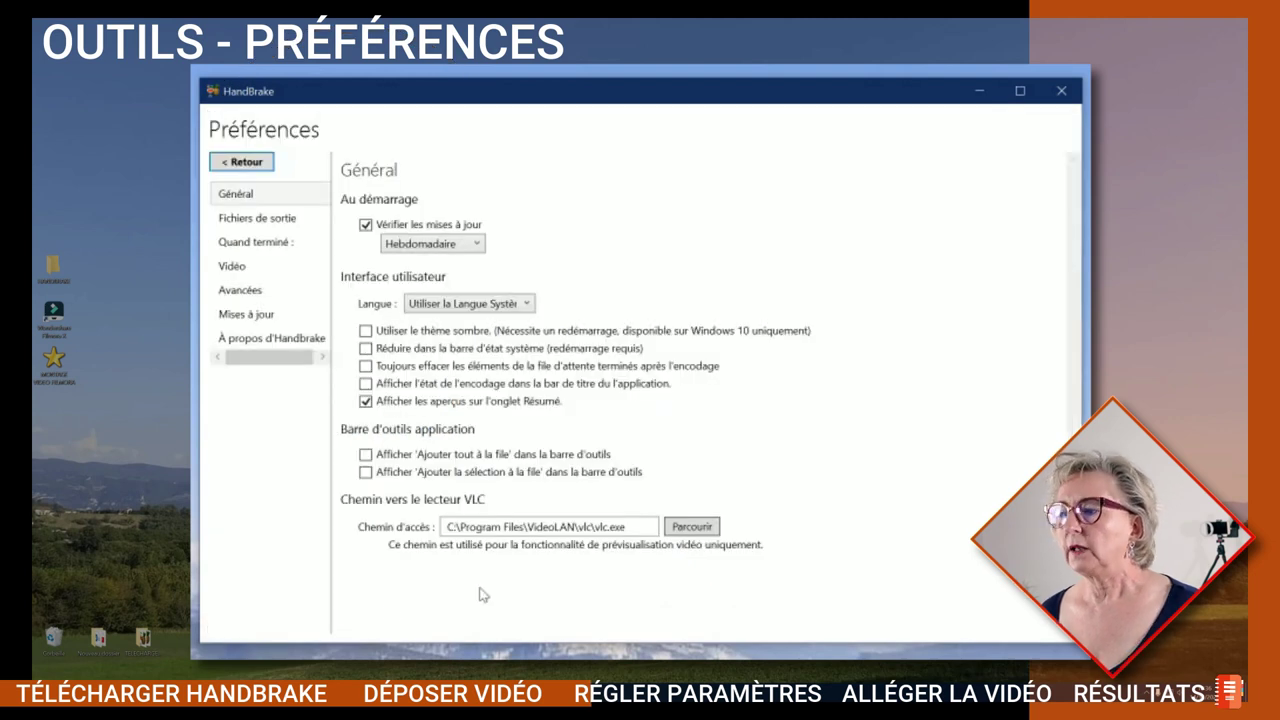
{"action": "left_click", "coordinate": [269, 224]}
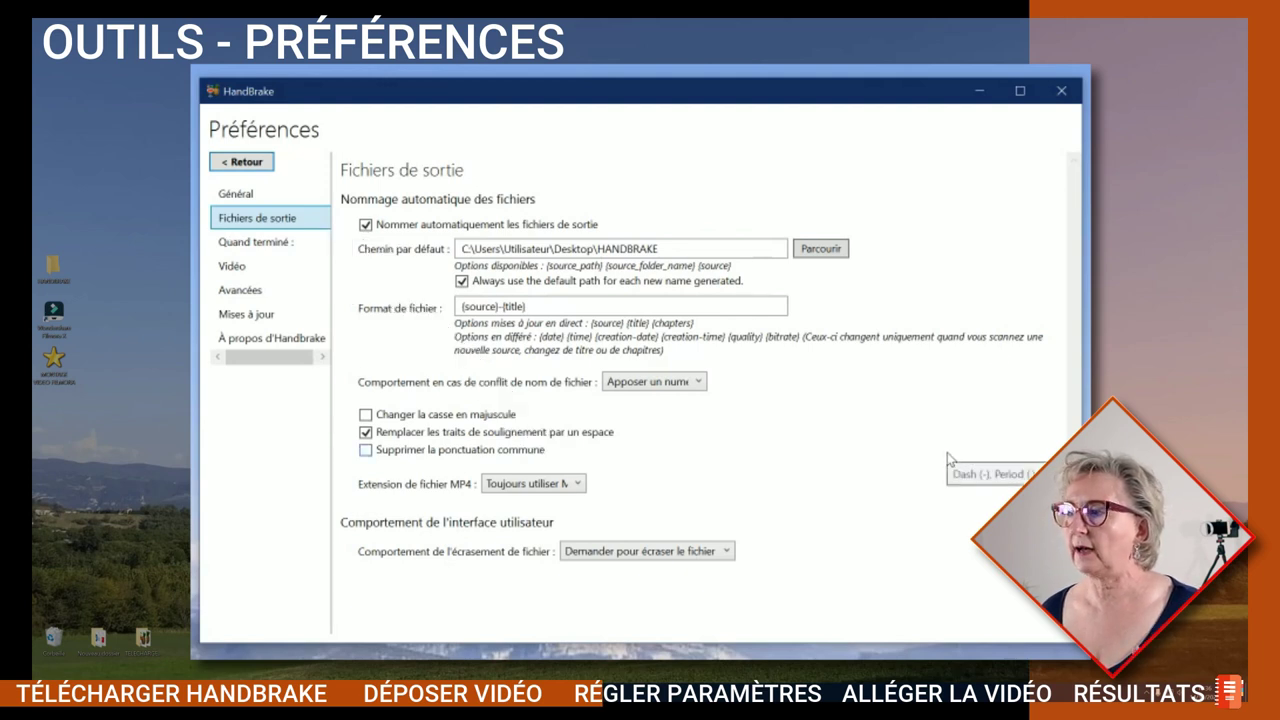
{"action": "mouse_move", "coordinate": [669, 263]}
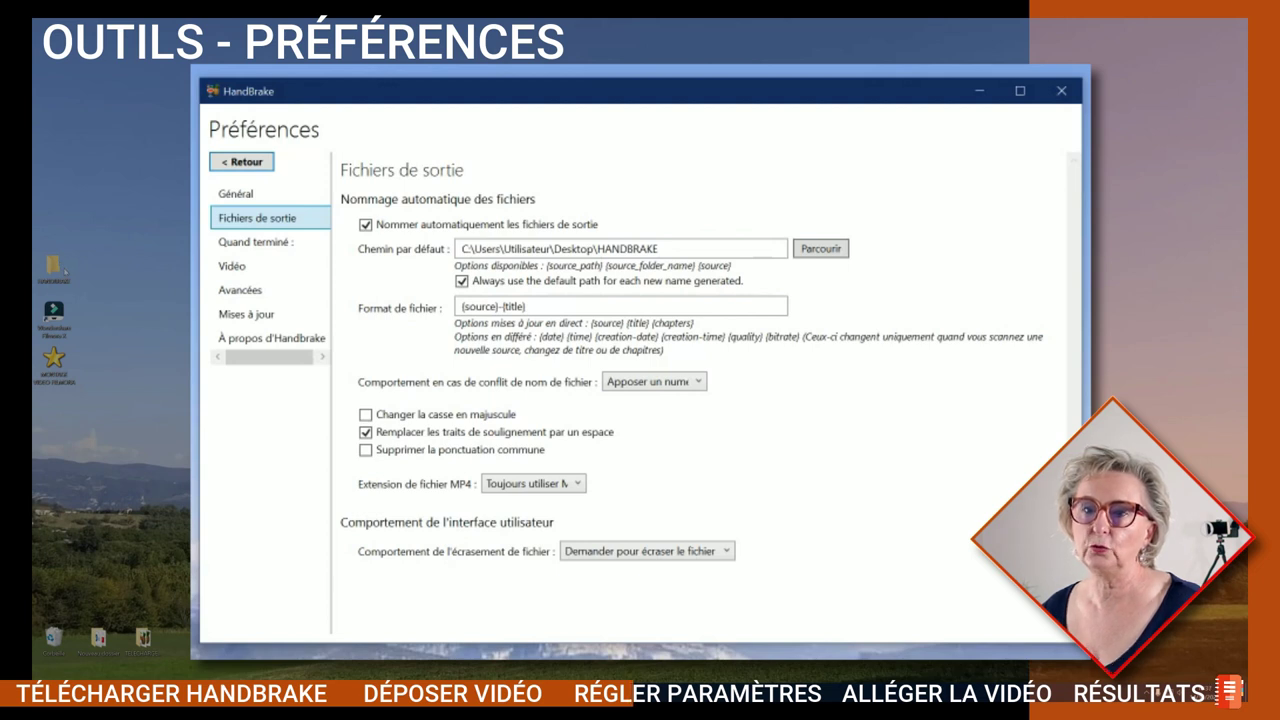
{"action": "double_click", "coordinate": [53, 268]}
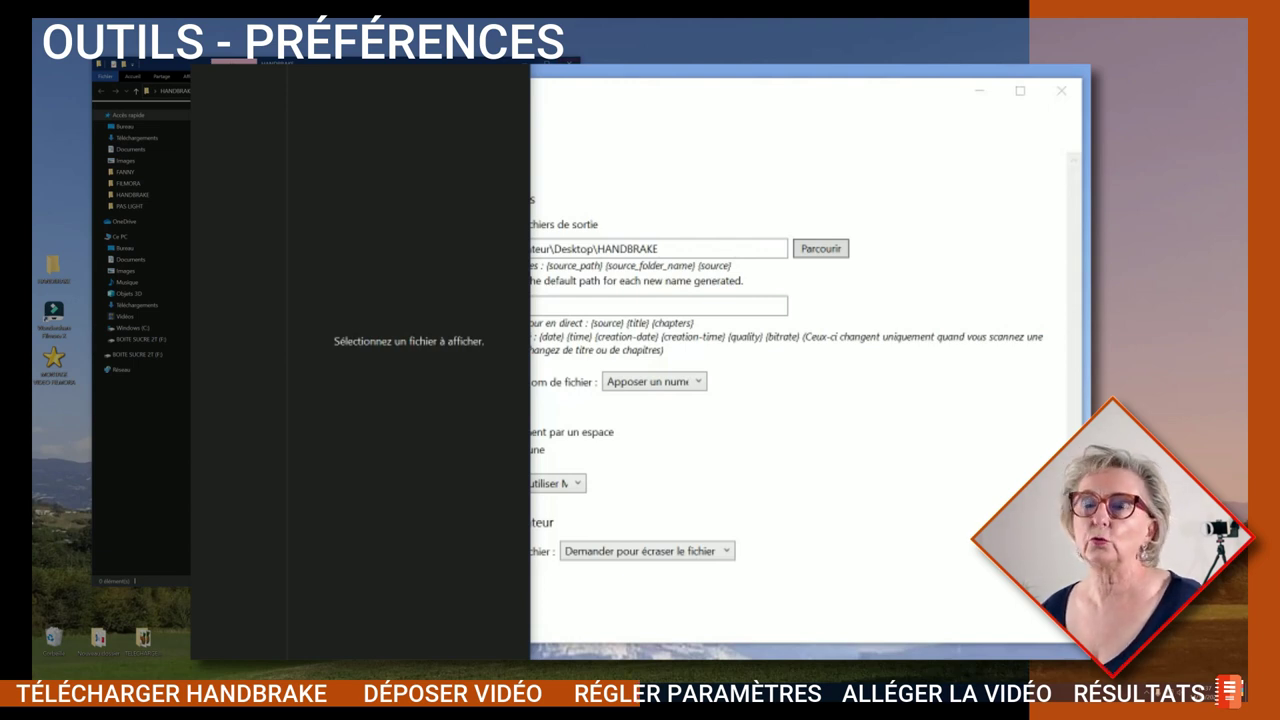
{"action": "left_click", "coordinate": [569, 61]}
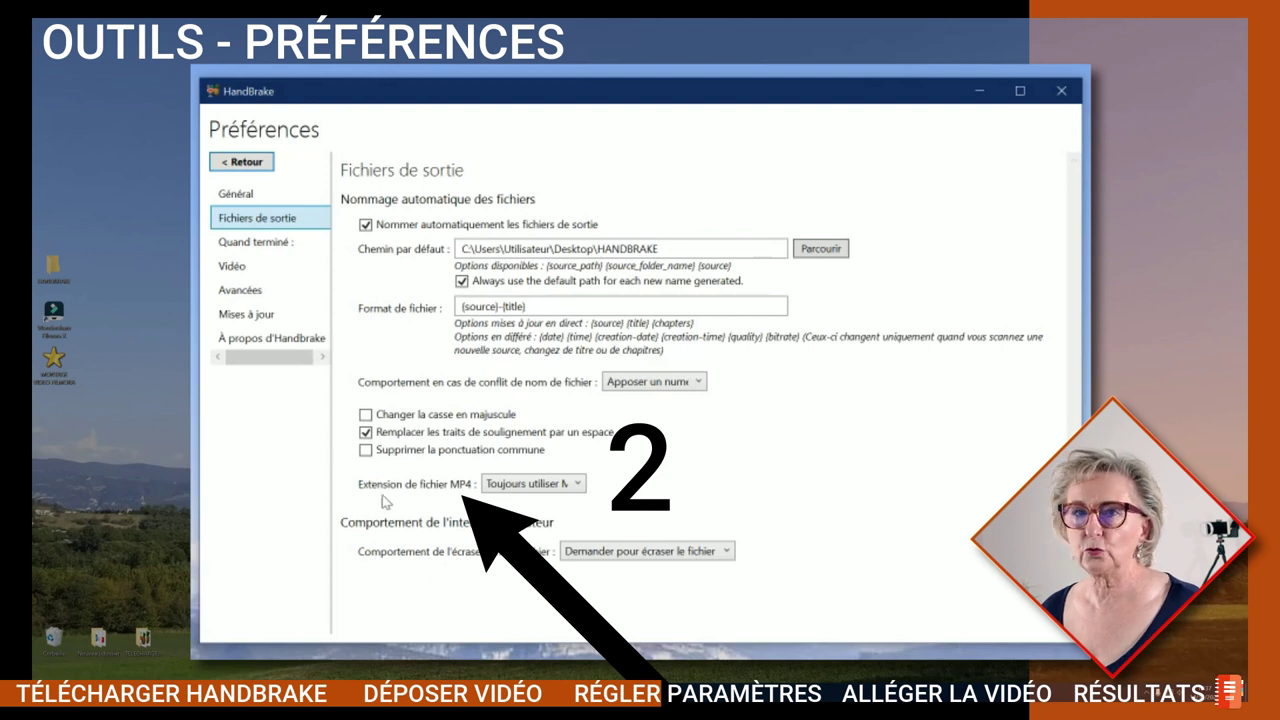
- Set the MP4 file extension preference to Toujours utiliser MP4 and return to the main HandBrake window
{"action": "left_click", "coordinate": [514, 485]}
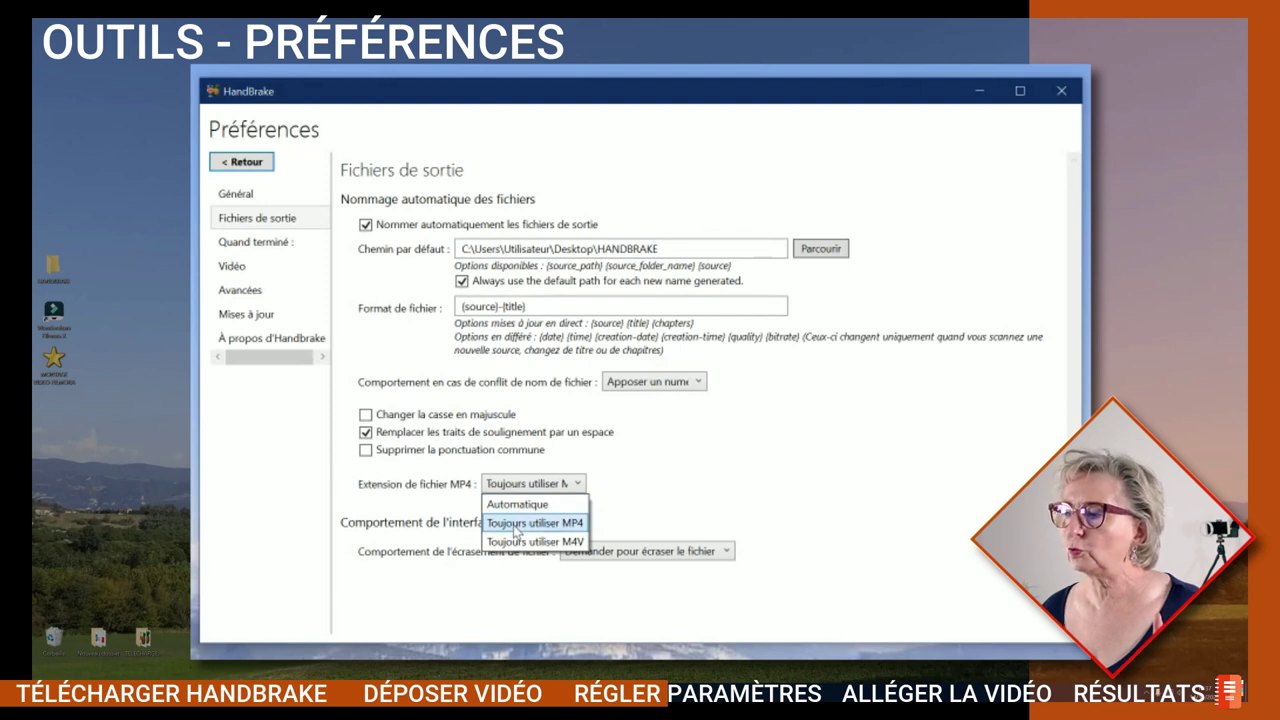
{"action": "left_click", "coordinate": [515, 523]}
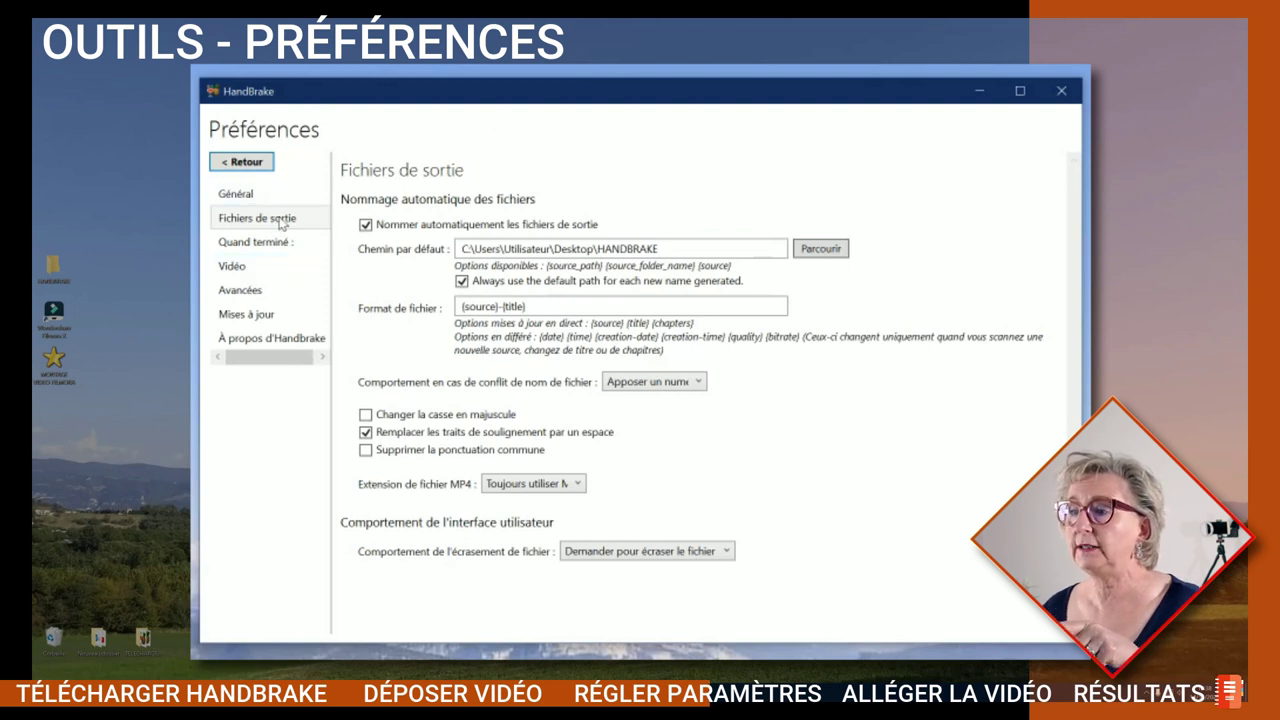
{"action": "mouse_move", "coordinate": [674, 262]}
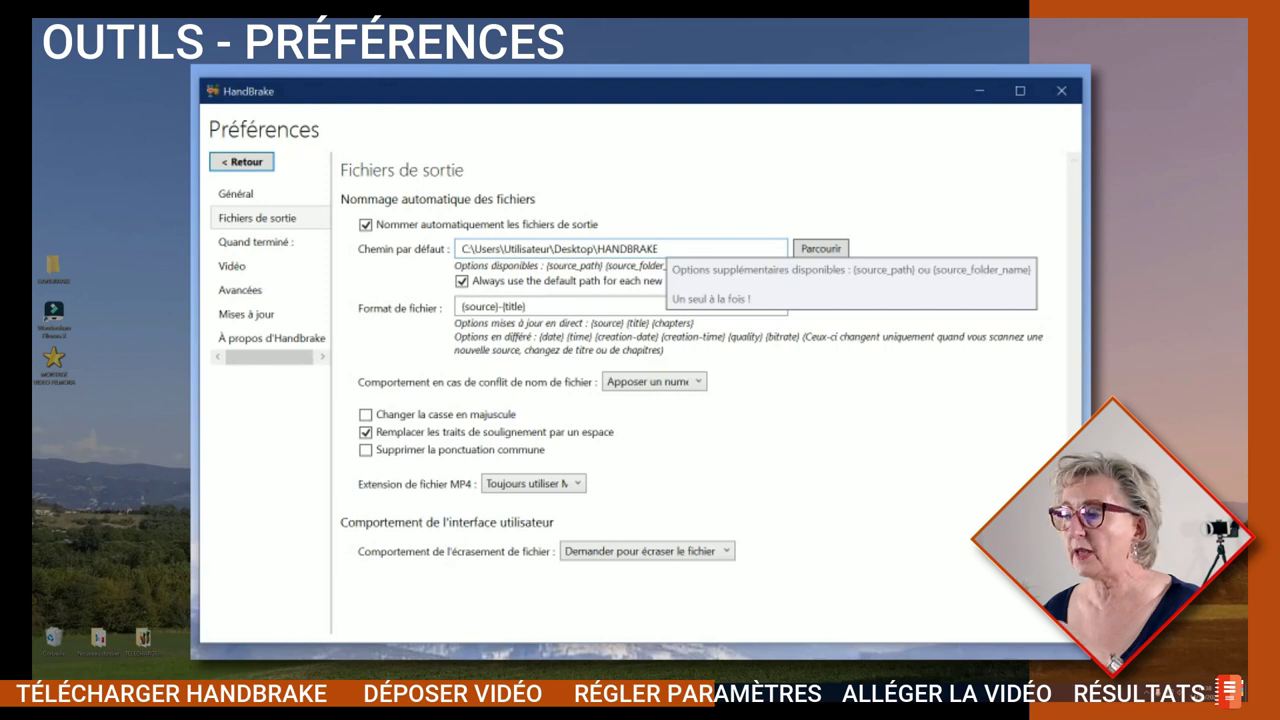
{"action": "left_click", "coordinate": [240, 162]}
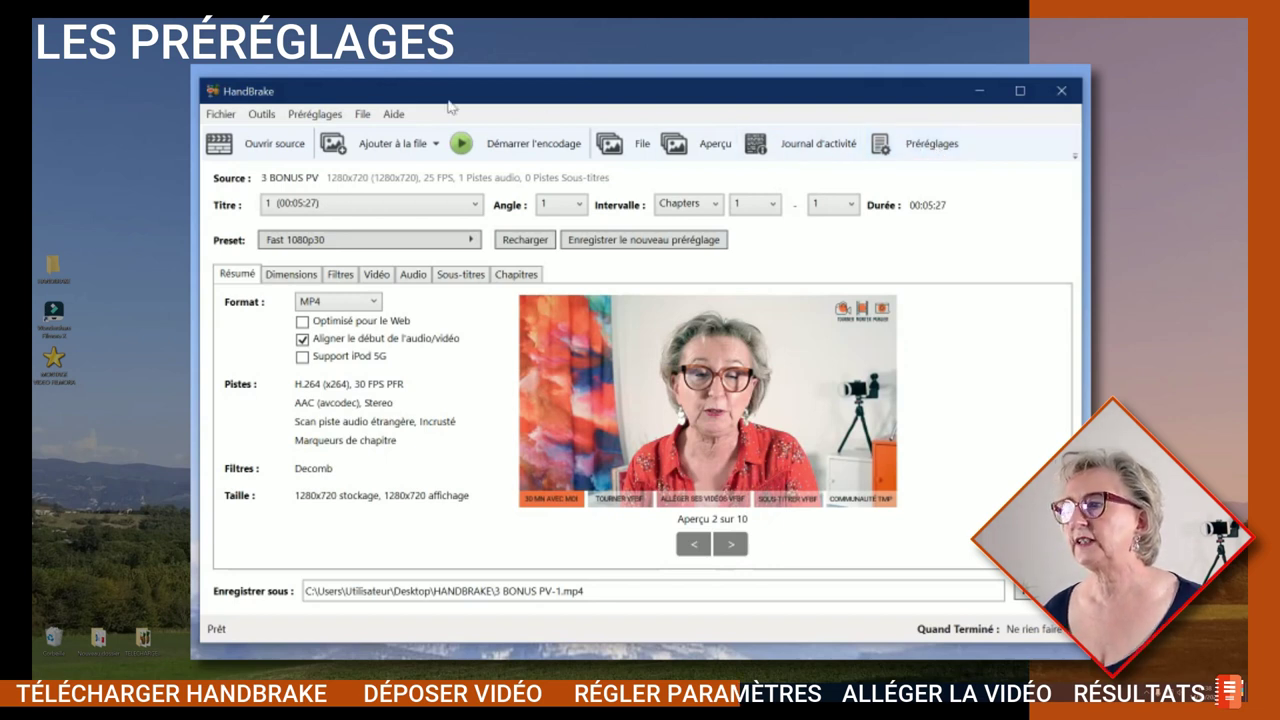
- Examine the Préréglages commands and the list of available presets, and hide the list again
{"action": "left_click", "coordinate": [316, 115]}
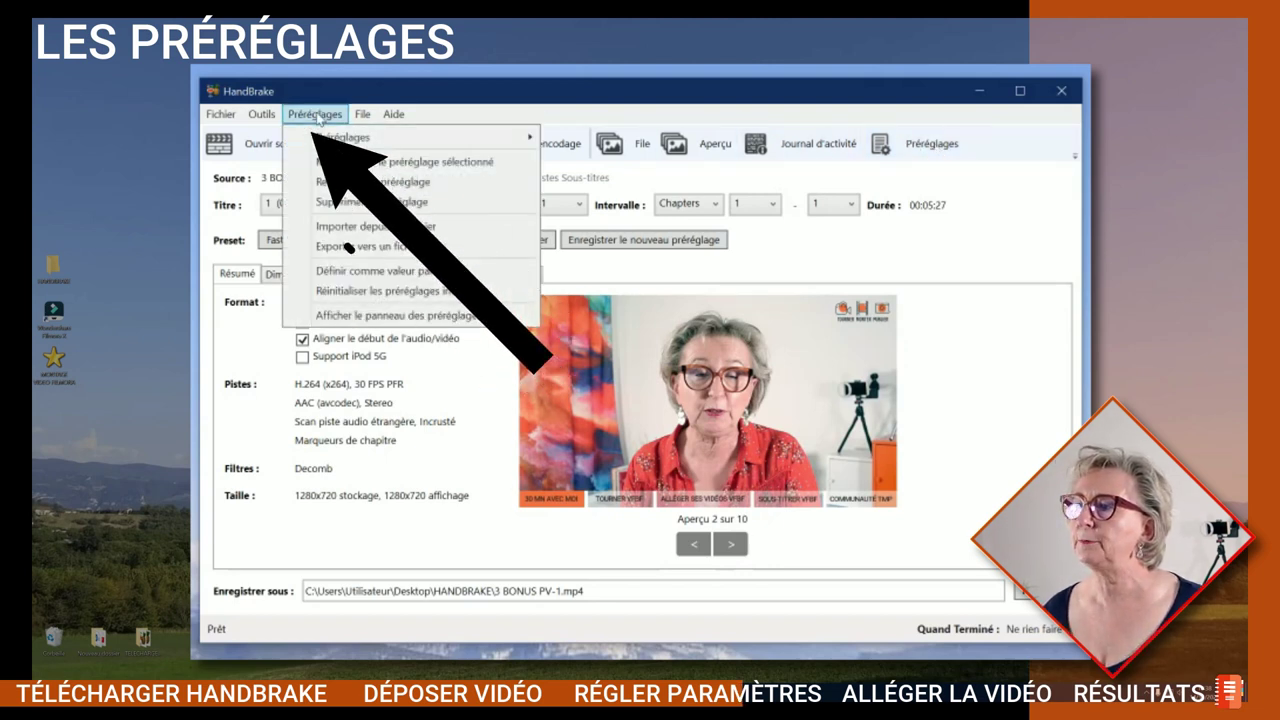
{"action": "left_click", "coordinate": [976, 116]}
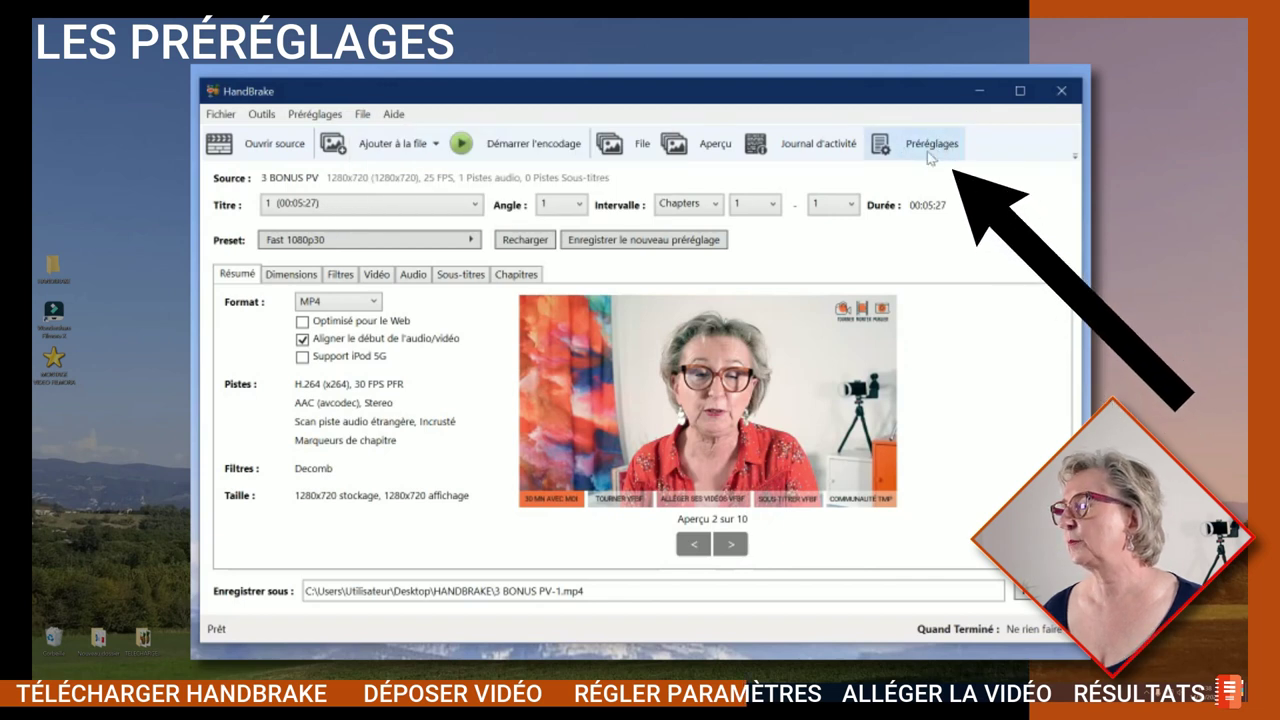
{"action": "left_click", "coordinate": [929, 150]}
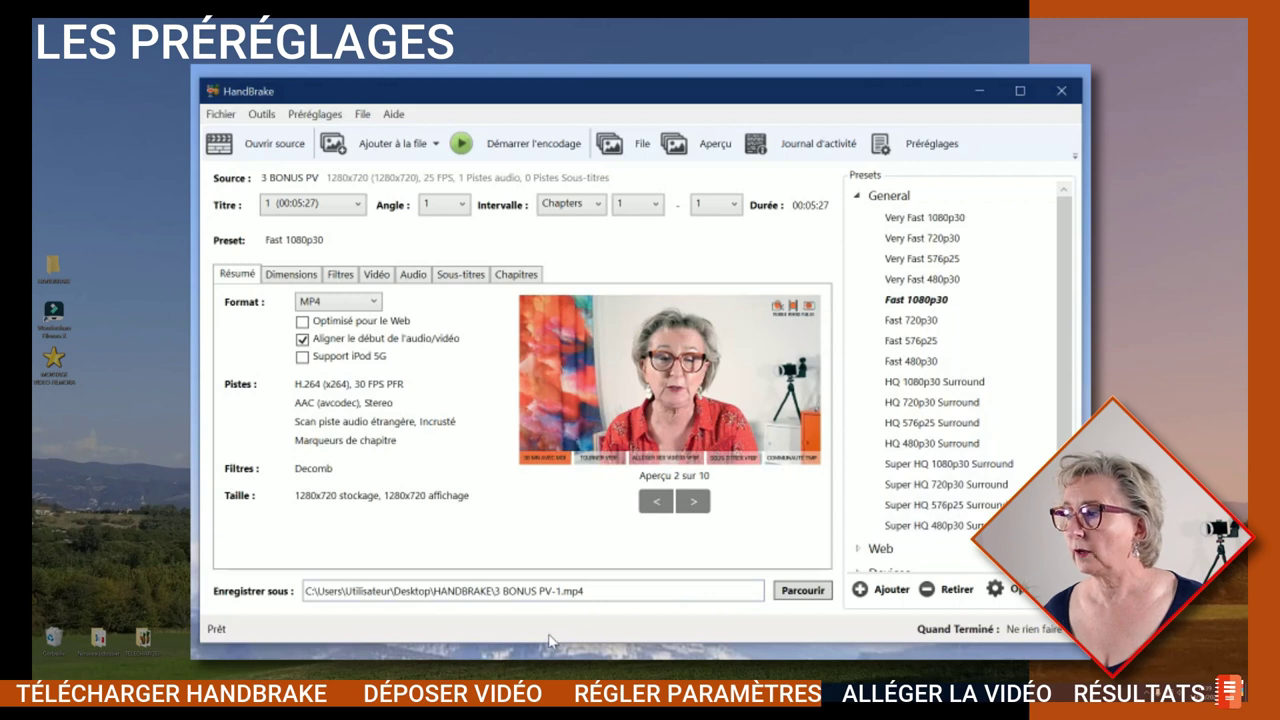
{"action": "left_click", "coordinate": [906, 146]}
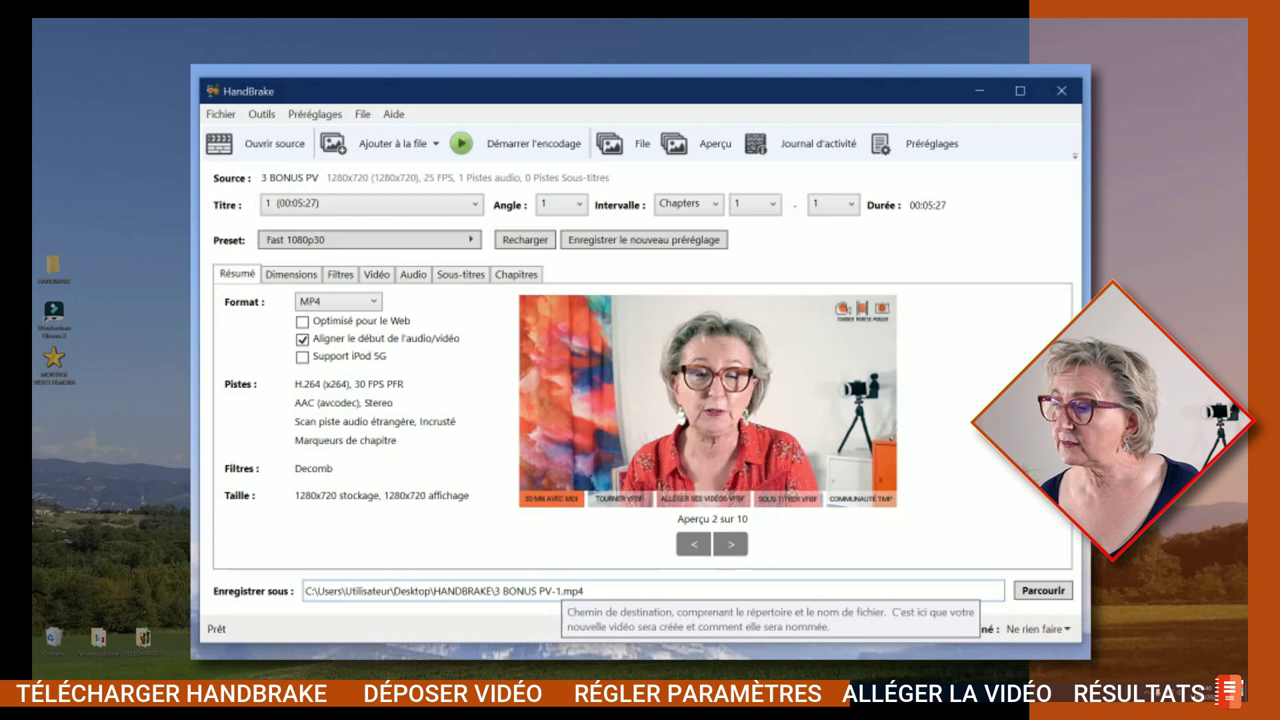
- Rename the output file in the HANDBRAKE folder as 3 BONUS PV-HB.mp4
{"action": "left_click", "coordinate": [558, 591]}
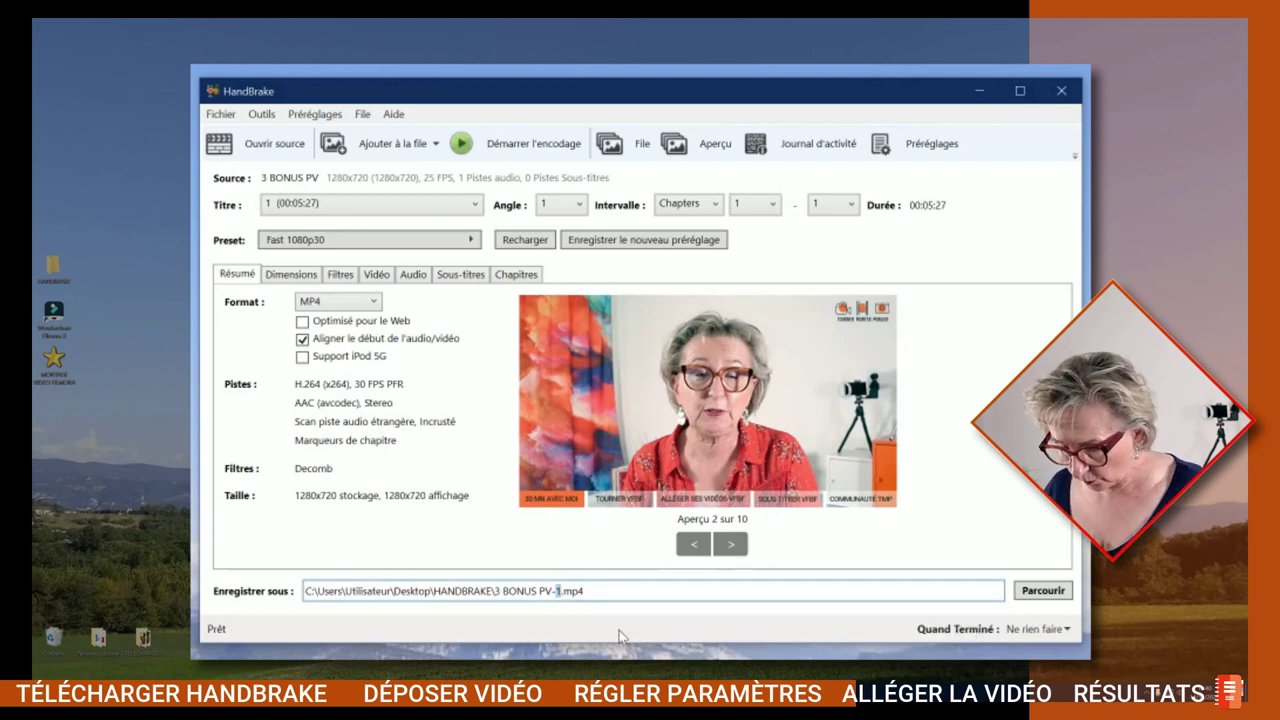
{"action": "type", "text": "HB"}
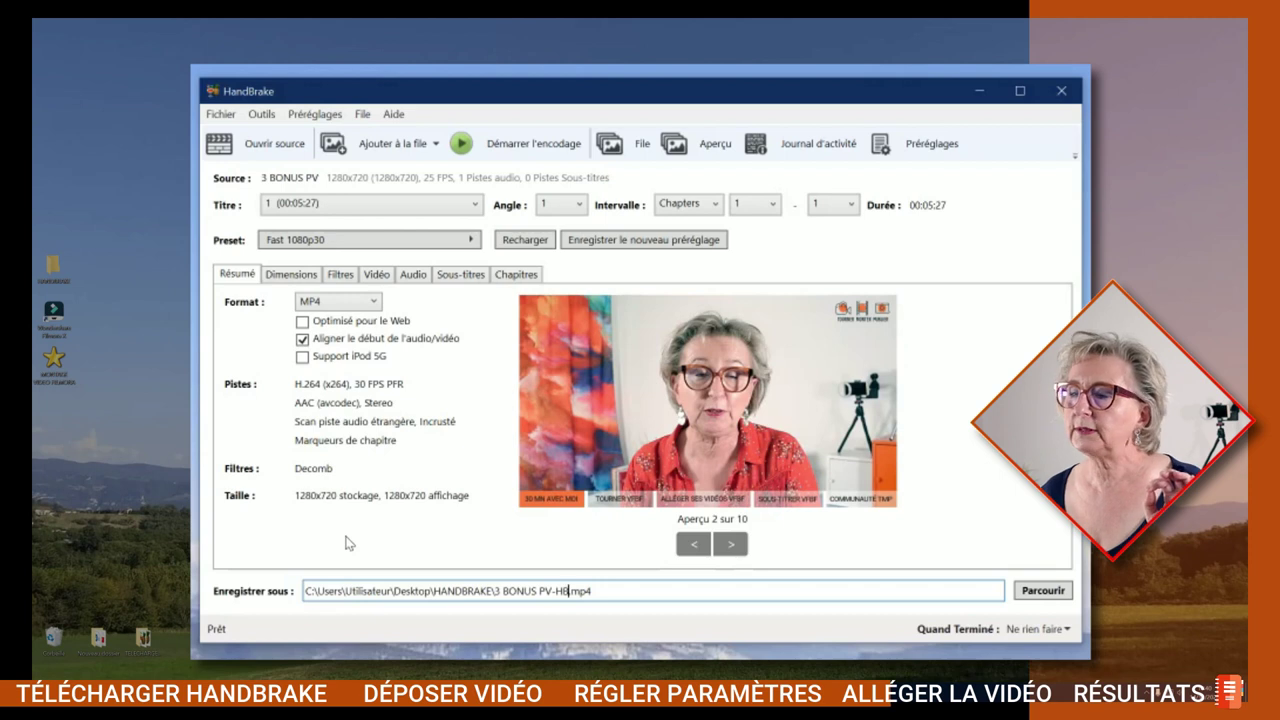
- Switch the video's cropping to Personnalisé in the dimension settings and set the Haut crop to 10
{"action": "left_click", "coordinate": [301, 276]}
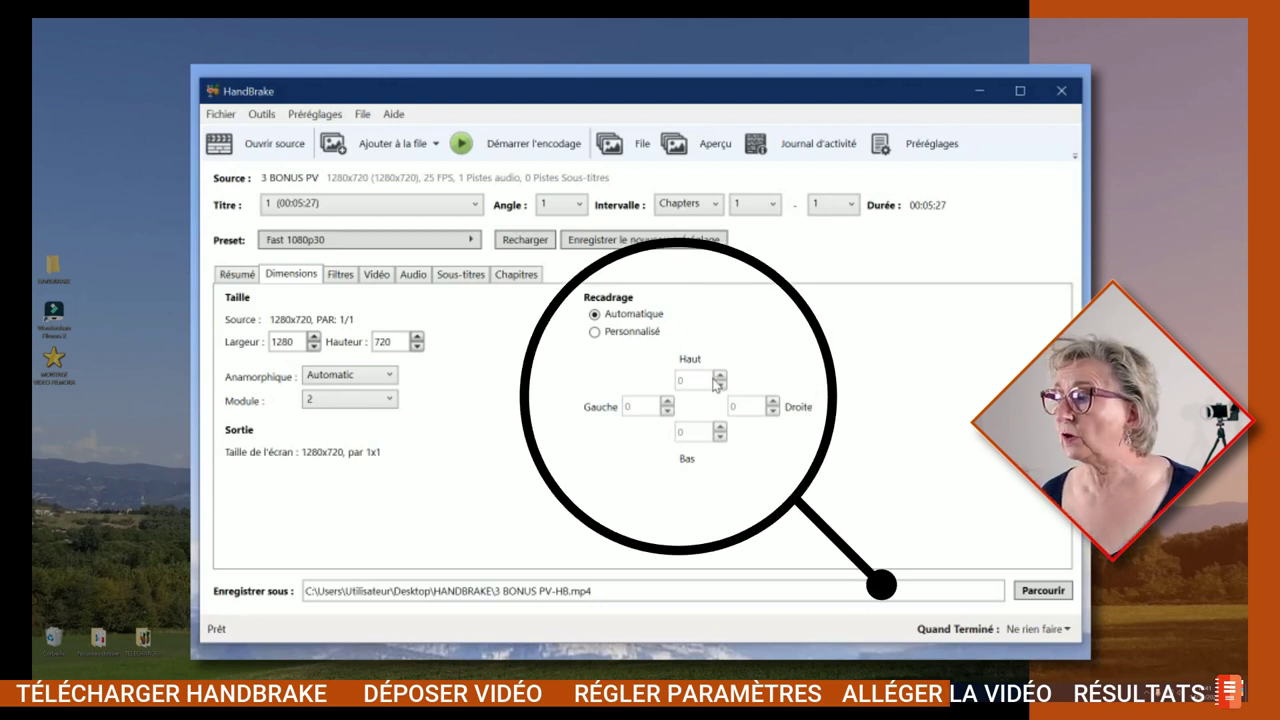
{"action": "left_click", "coordinate": [630, 335]}
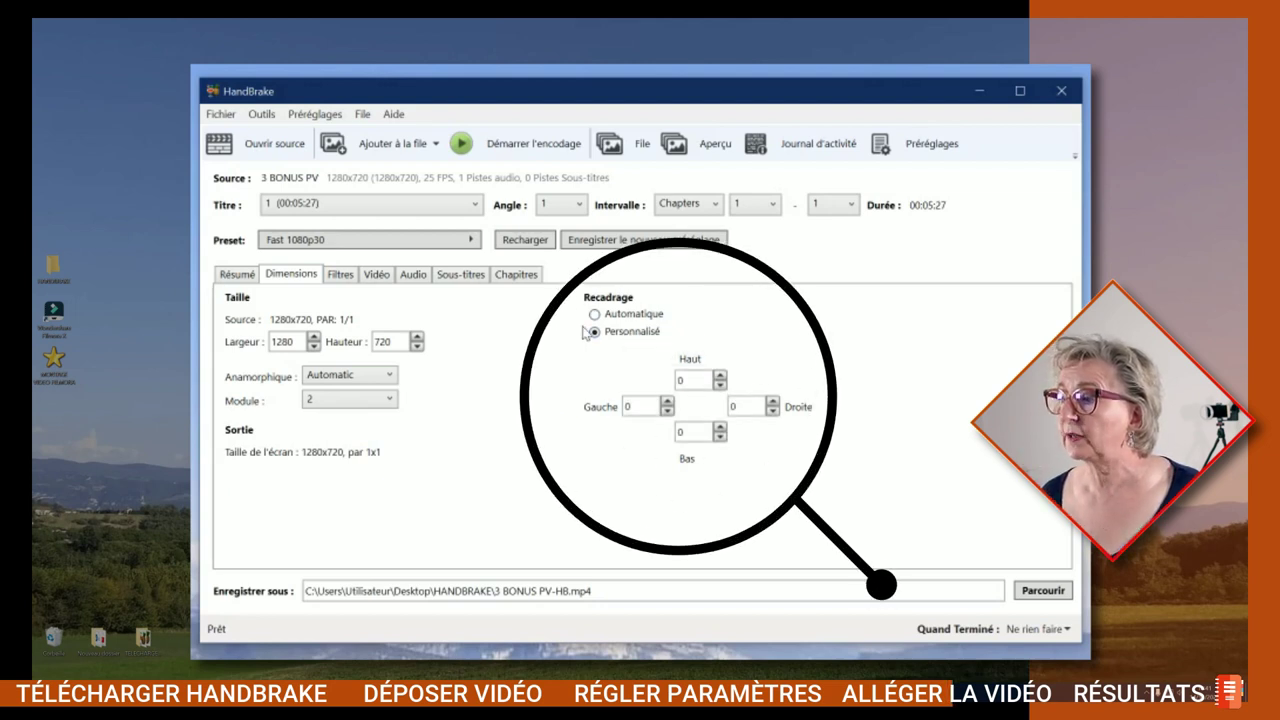
{"action": "left_click", "coordinate": [719, 377]}
{"action": "left_click", "coordinate": [719, 377]}
{"action": "left_click", "coordinate": [719, 377]}
{"action": "left_click", "coordinate": [719, 378]}
{"action": "left_click", "coordinate": [719, 378]}
{"action": "left_click", "coordinate": [719, 378]}
{"action": "left_click", "coordinate": [719, 378]}
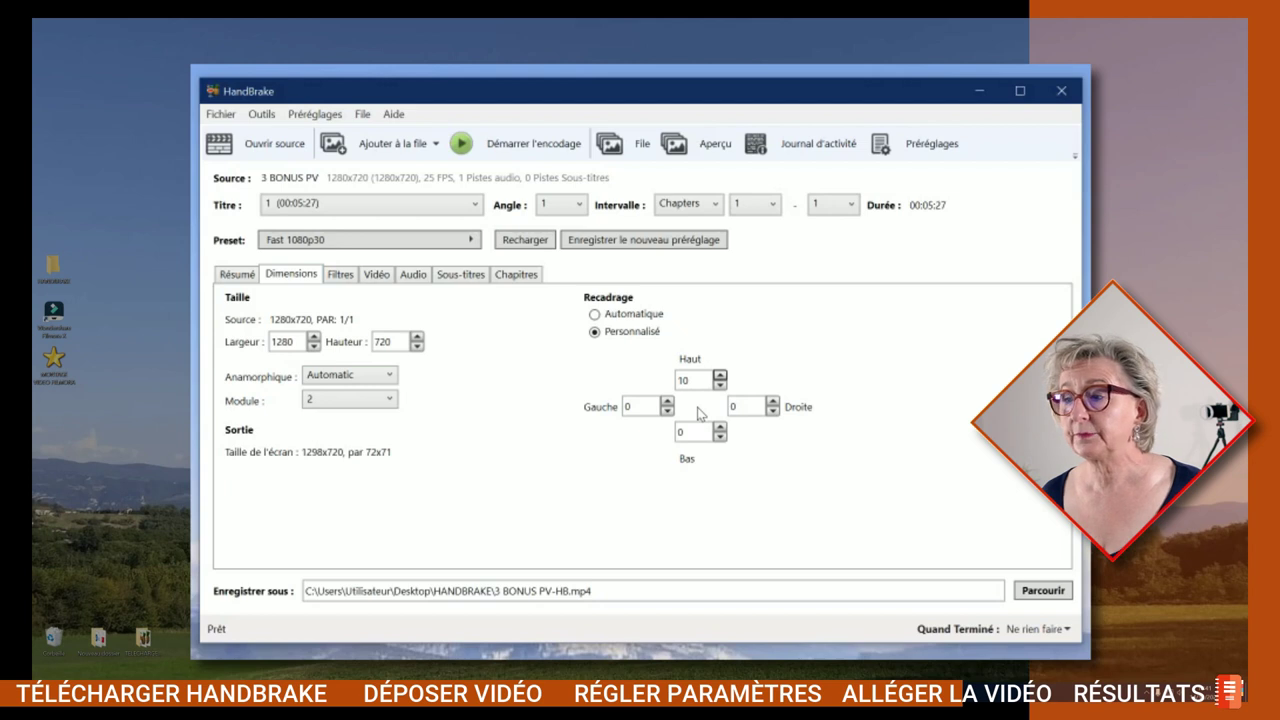
- Set the video height to 710 and check the Résumé before returning to the dimension settings
{"action": "double_click", "coordinate": [382, 342]}
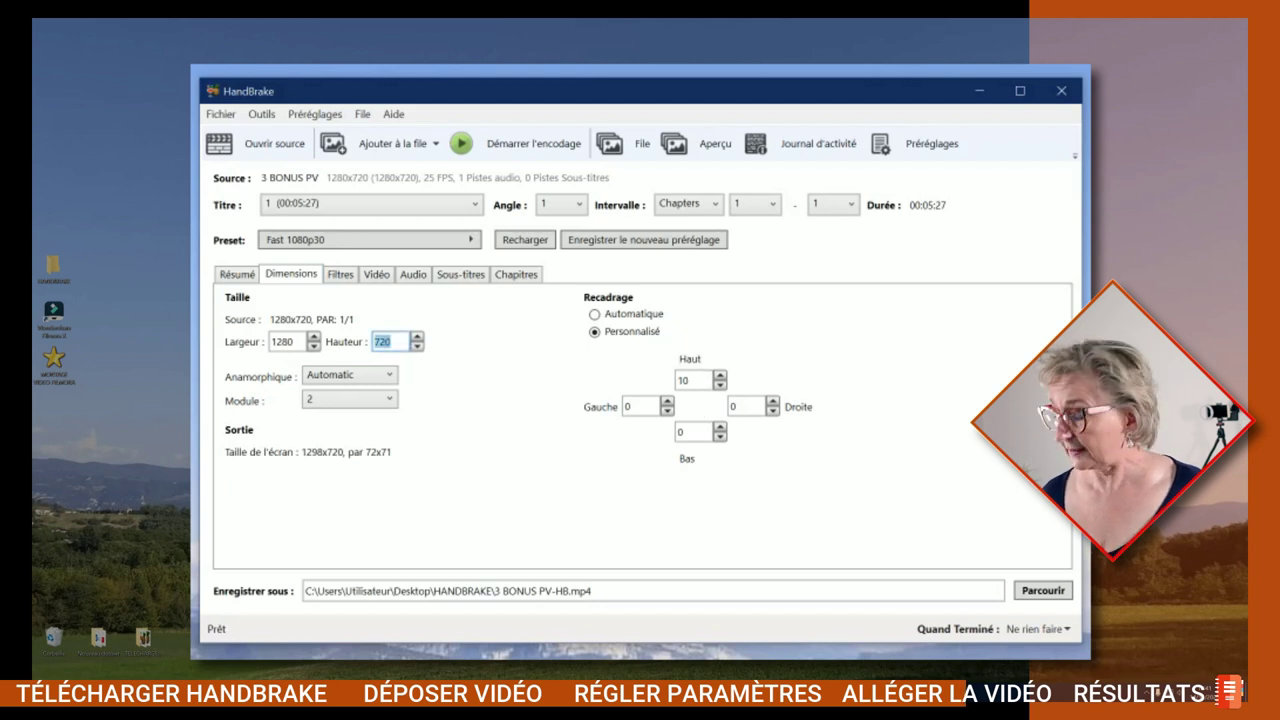
{"action": "type", "text": "710"}
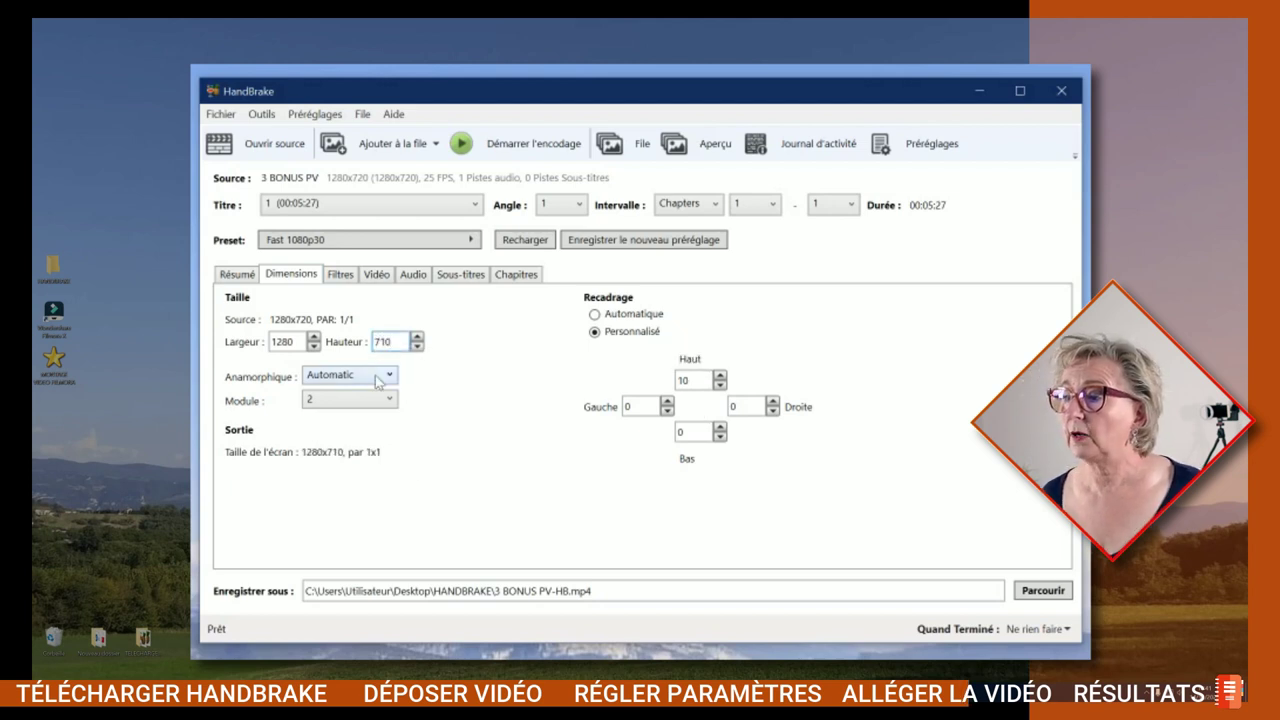
{"action": "left_click", "coordinate": [238, 278]}
{"action": "left_click", "coordinate": [300, 276]}
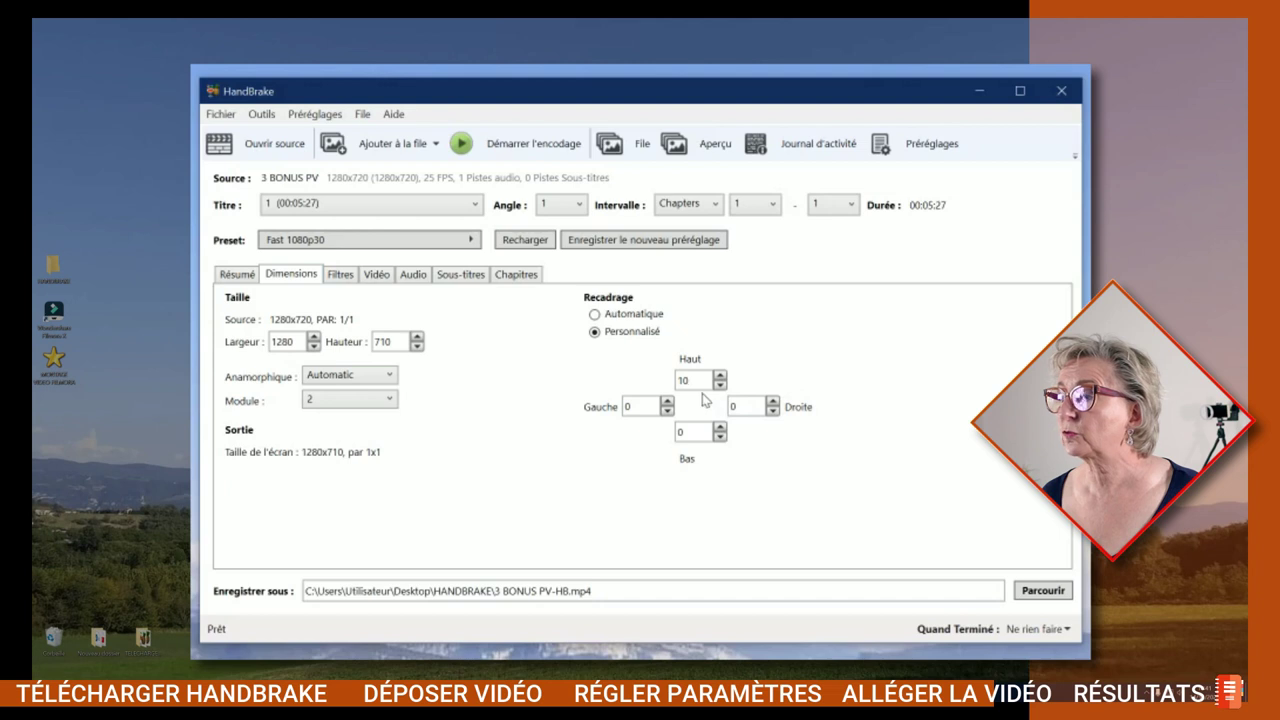
- Restore the Haut crop to 0 and the video height to 720
{"action": "left_click_drag", "start_coordinate": [700, 381], "coordinate": [660, 375]}
{"action": "type", "text": "0"}
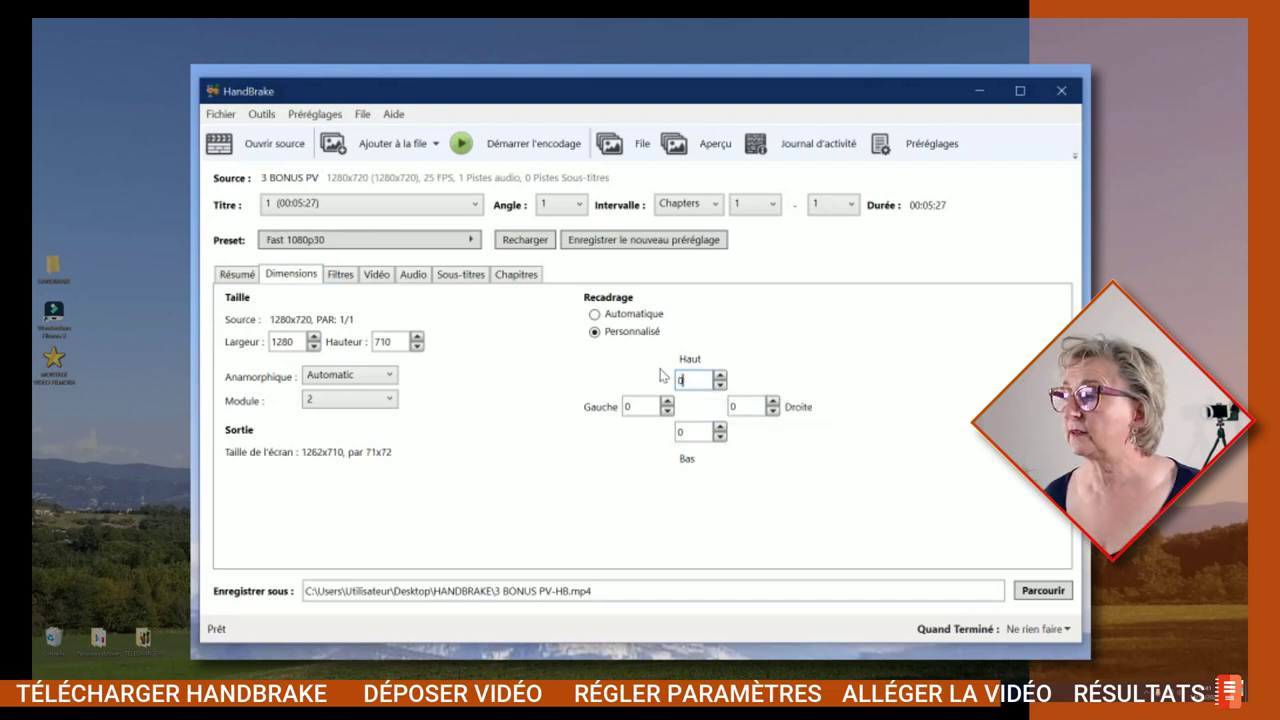
{"action": "left_click_drag", "start_coordinate": [391, 342], "coordinate": [373, 346]}
{"action": "type", "text": "720"}
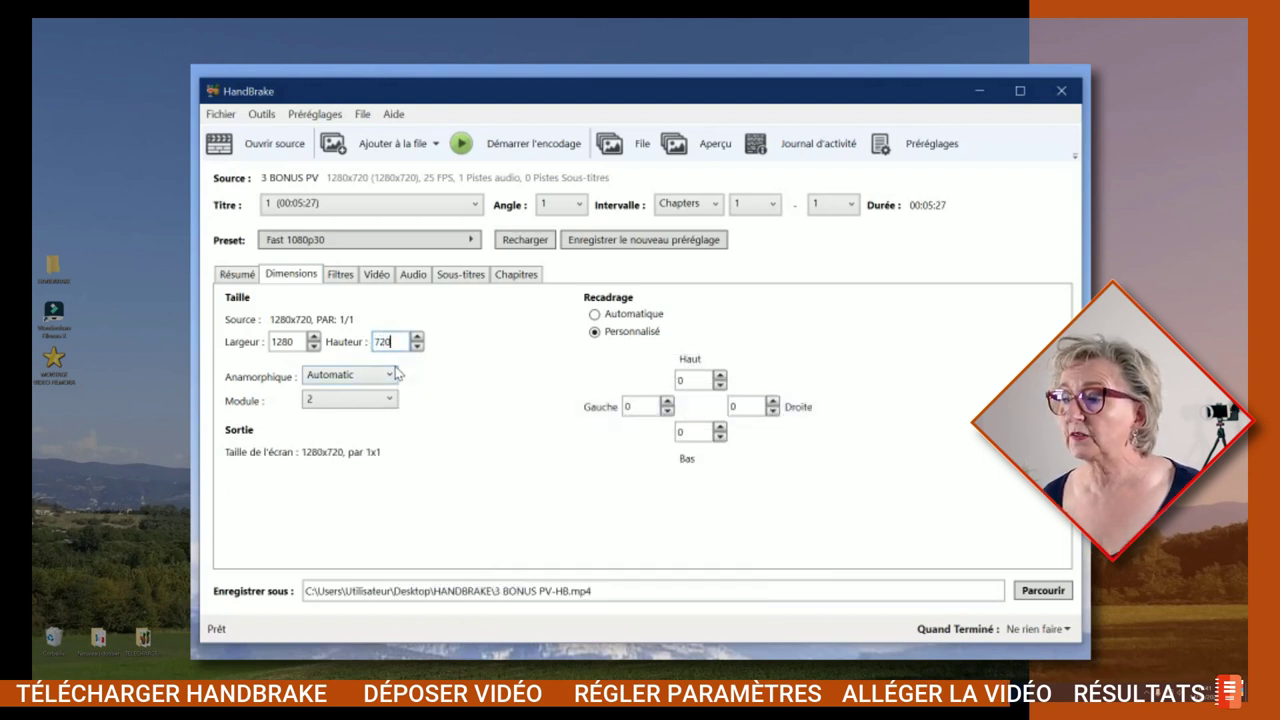
{"action": "key", "text": "shift+Tab"}
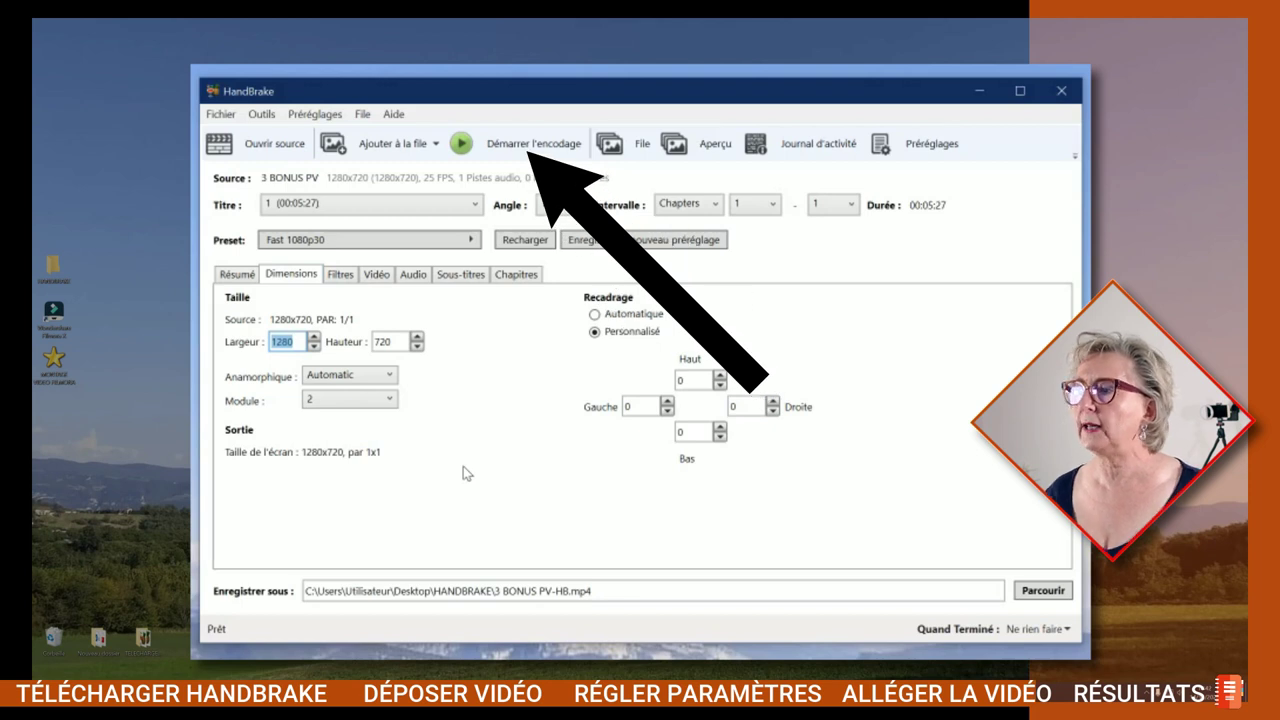
- Encode the video and close HandBrake when the queue is finished
{"action": "left_click", "coordinate": [530, 145]}
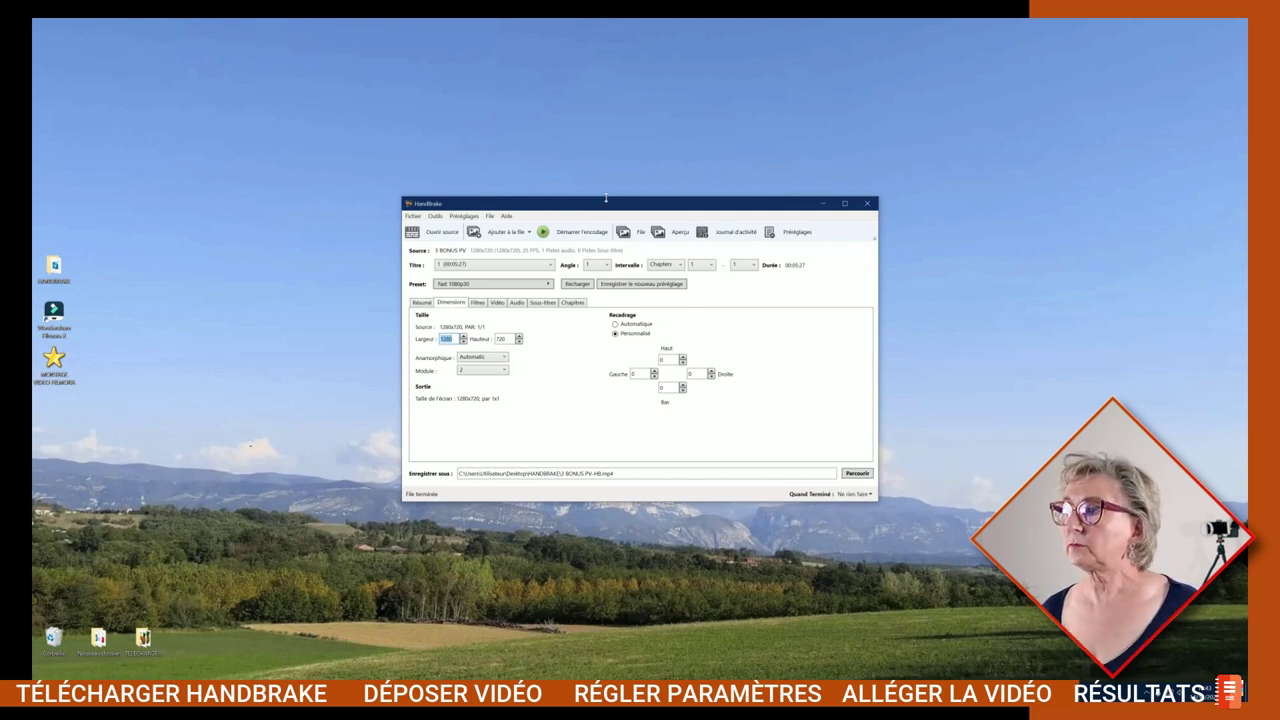
{"action": "left_click", "coordinate": [868, 204]}
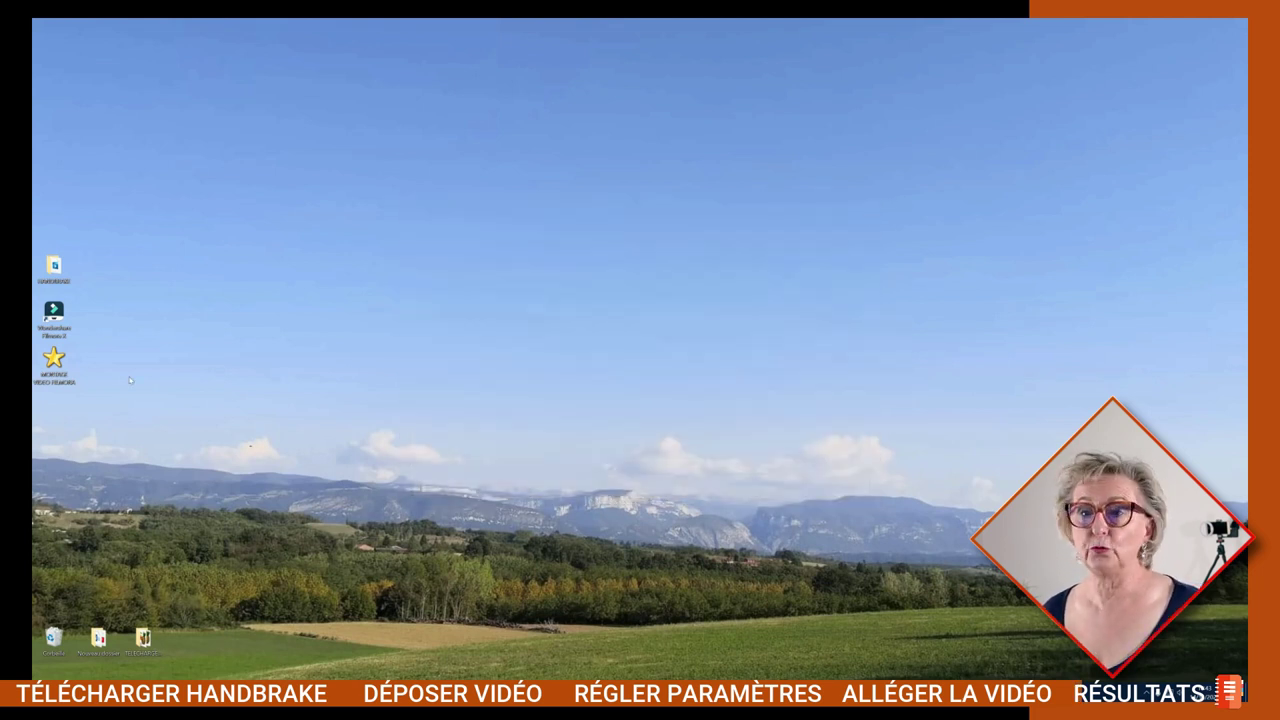
- Play the encoded 3 BONUS PV-HB video from the desktop HANDBRAKE folder, replay its beginning, and close the player
{"action": "double_click", "coordinate": [54, 266]}
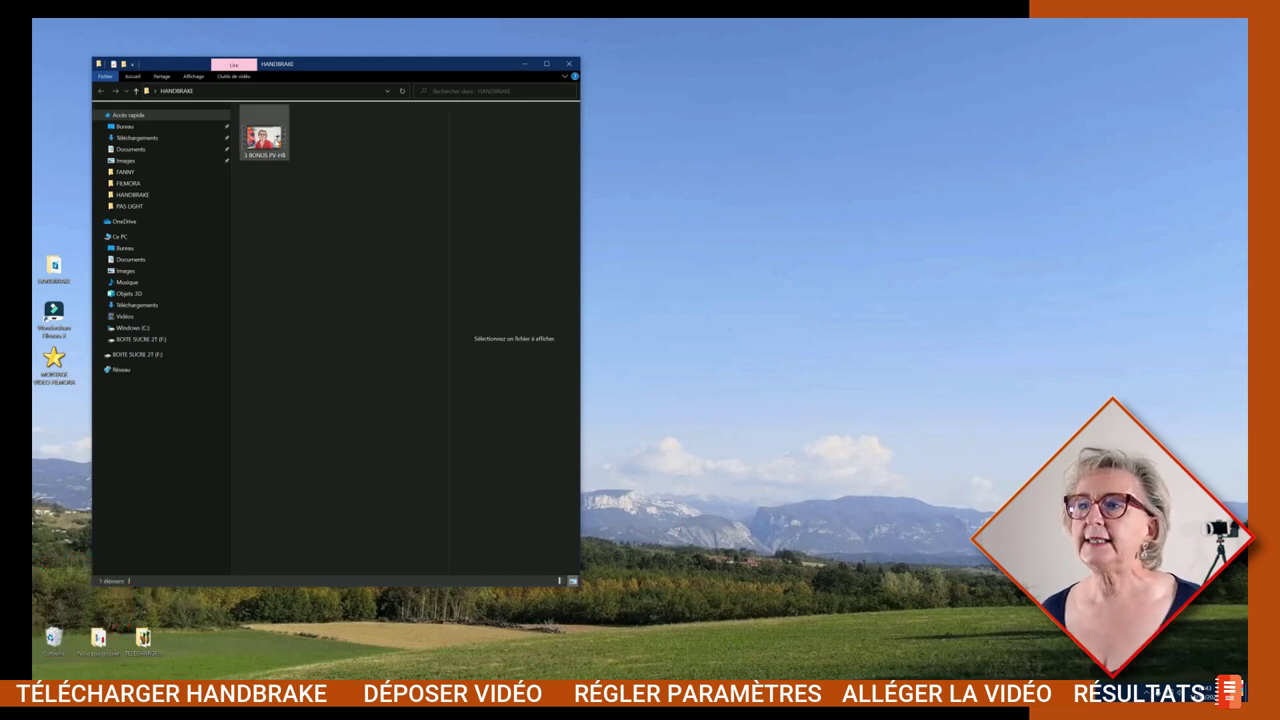
{"action": "left_click", "coordinate": [259, 155]}
{"action": "key", "text": "Return"}
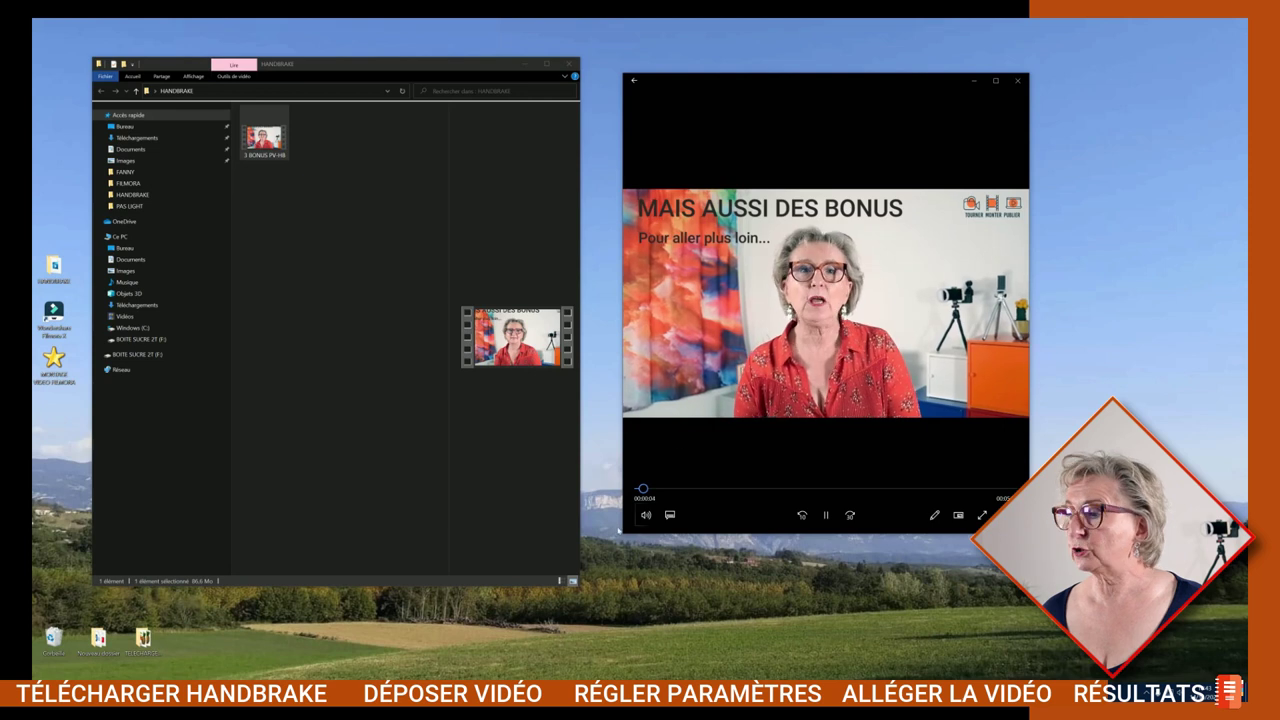
{"action": "mouse_move", "coordinate": [655, 494]}
{"action": "left_mouse_down"}
{"action": "mouse_move", "coordinate": [975, 495]}
{"action": "mouse_move", "coordinate": [640, 494]}
{"action": "left_mouse_up"}
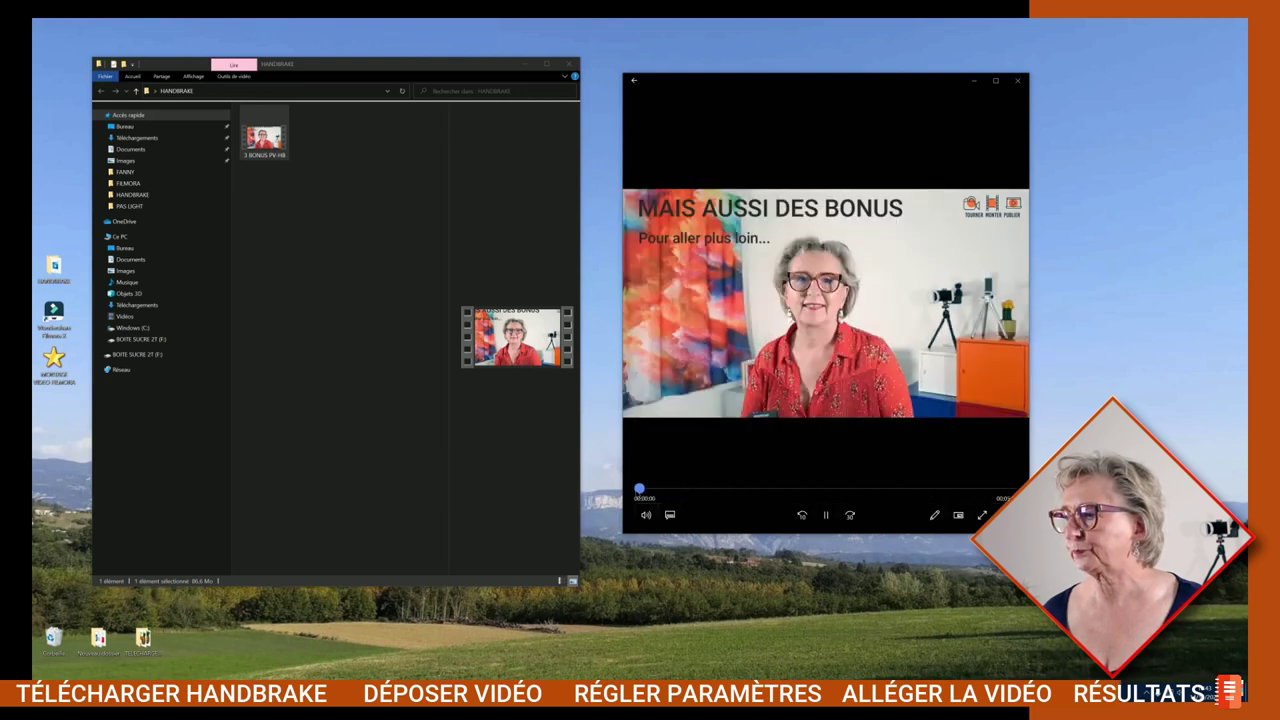
{"action": "left_click", "coordinate": [1019, 83]}
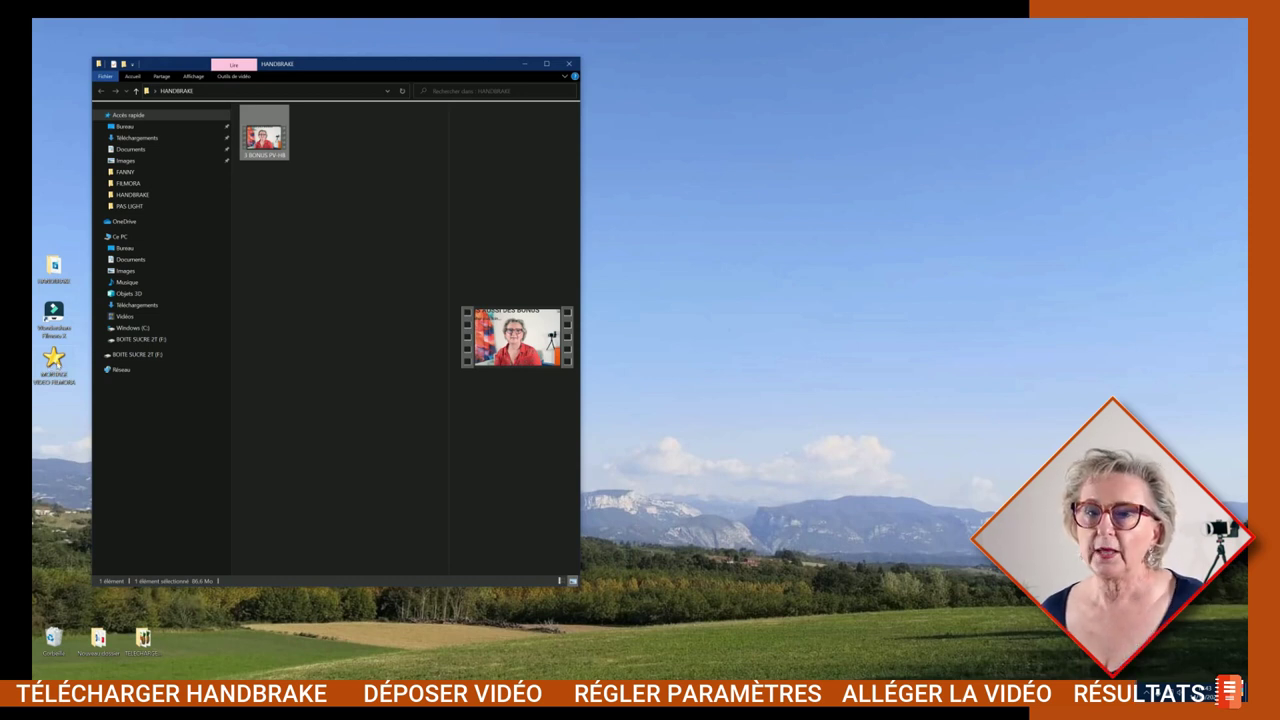
- Open MONTAGE VIDEO FILMORA > MP4 > PAS LIGHT beside the HANDBRAKE folder and display the properties of the original 3 BONUS PV
{"action": "double_click", "coordinate": [54, 360]}
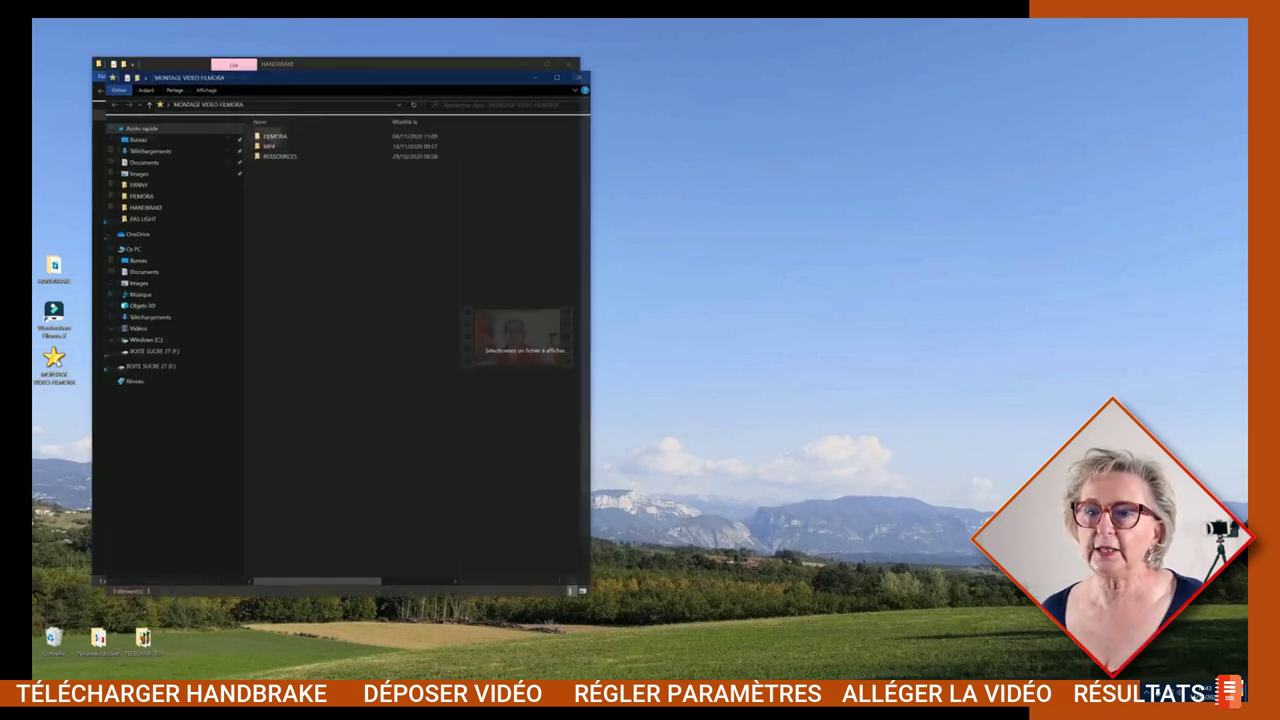
{"action": "left_click_drag", "start_coordinate": [286, 80], "coordinate": [801, 65]}
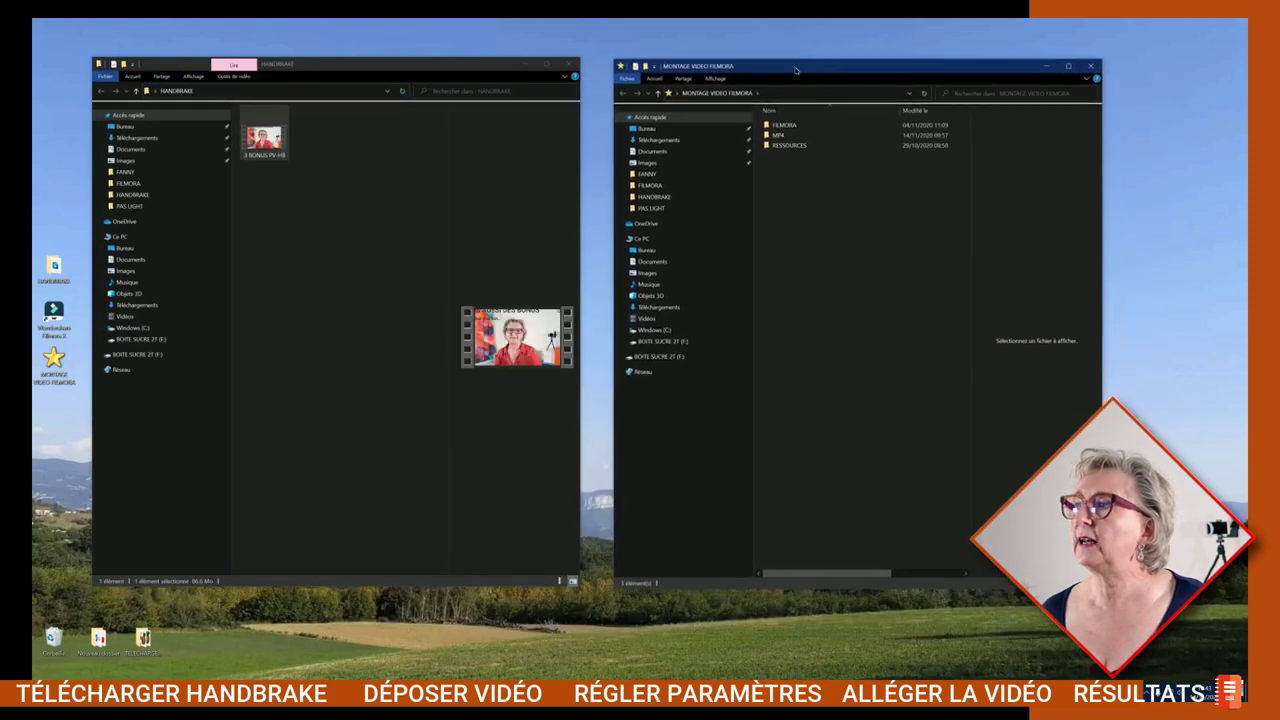
{"action": "double_click", "coordinate": [779, 130]}
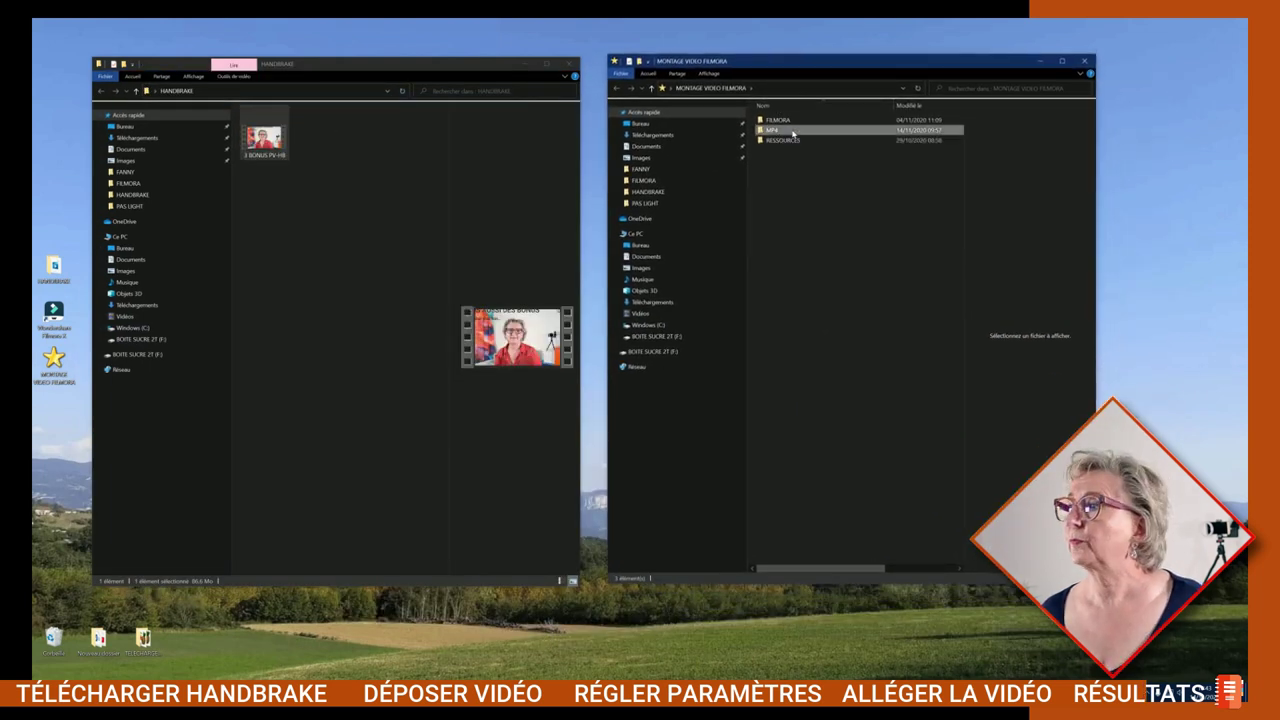
{"action": "double_click", "coordinate": [780, 130]}
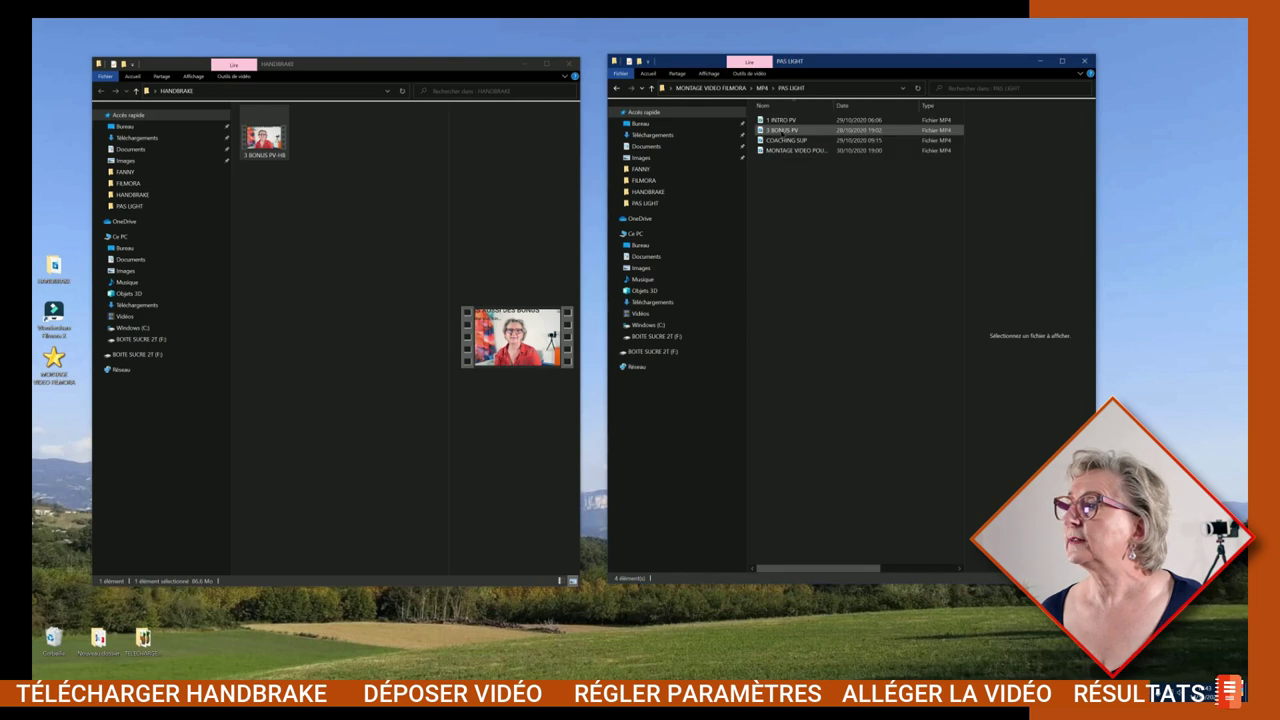
{"action": "left_click", "coordinate": [781, 130]}
{"action": "right_click", "coordinate": [808, 131]}
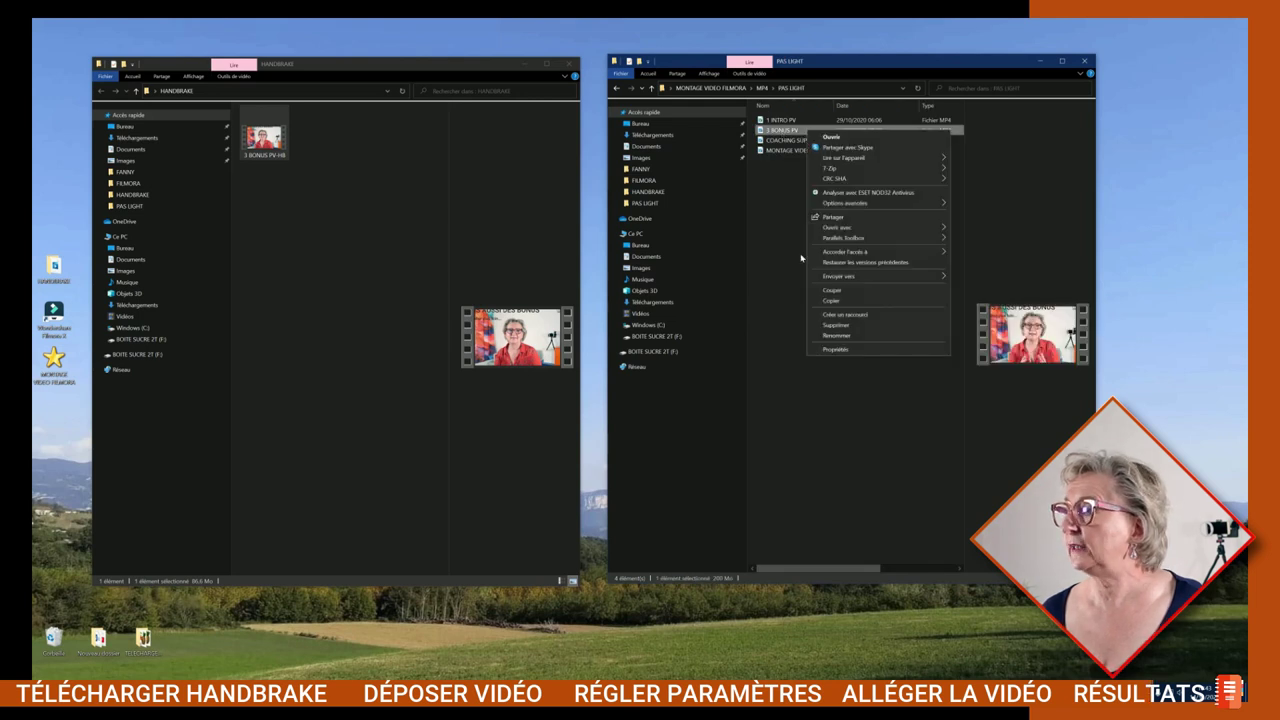
{"action": "left_click", "coordinate": [845, 350]}
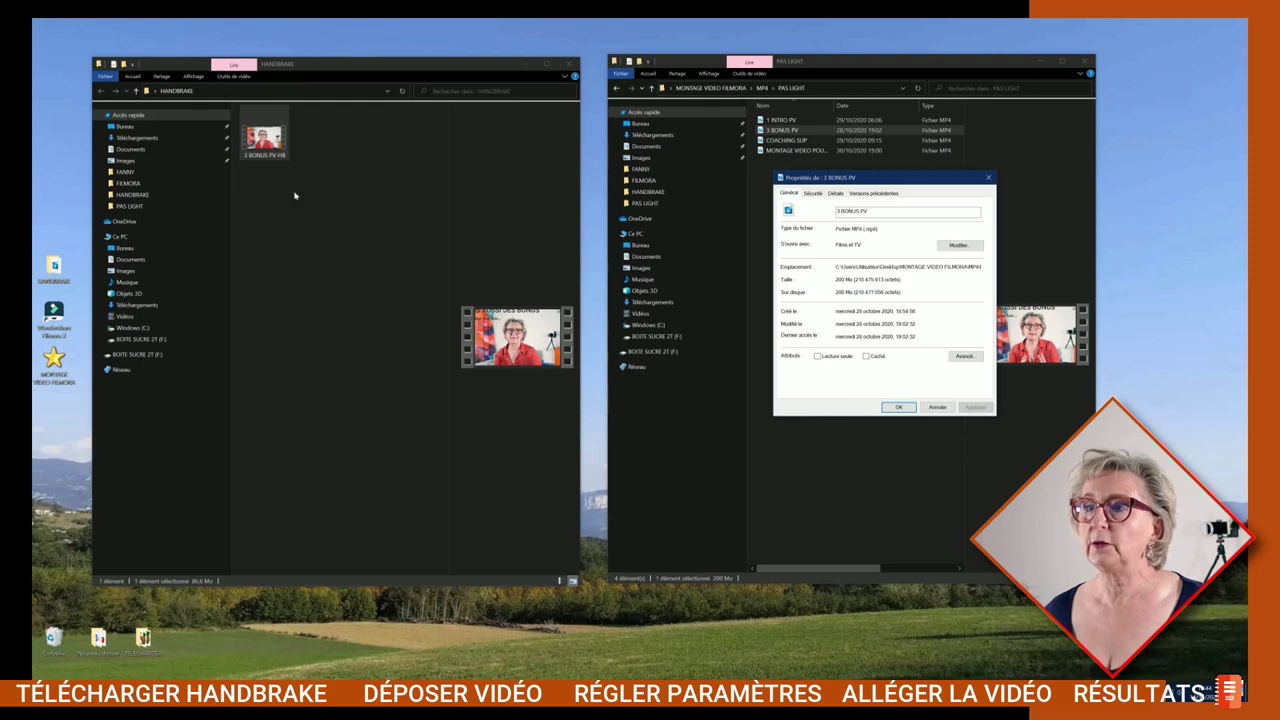
- Display the properties of 3 BONUS PV-HB and compare its file size with the original's
{"action": "left_click", "coordinate": [264, 138]}
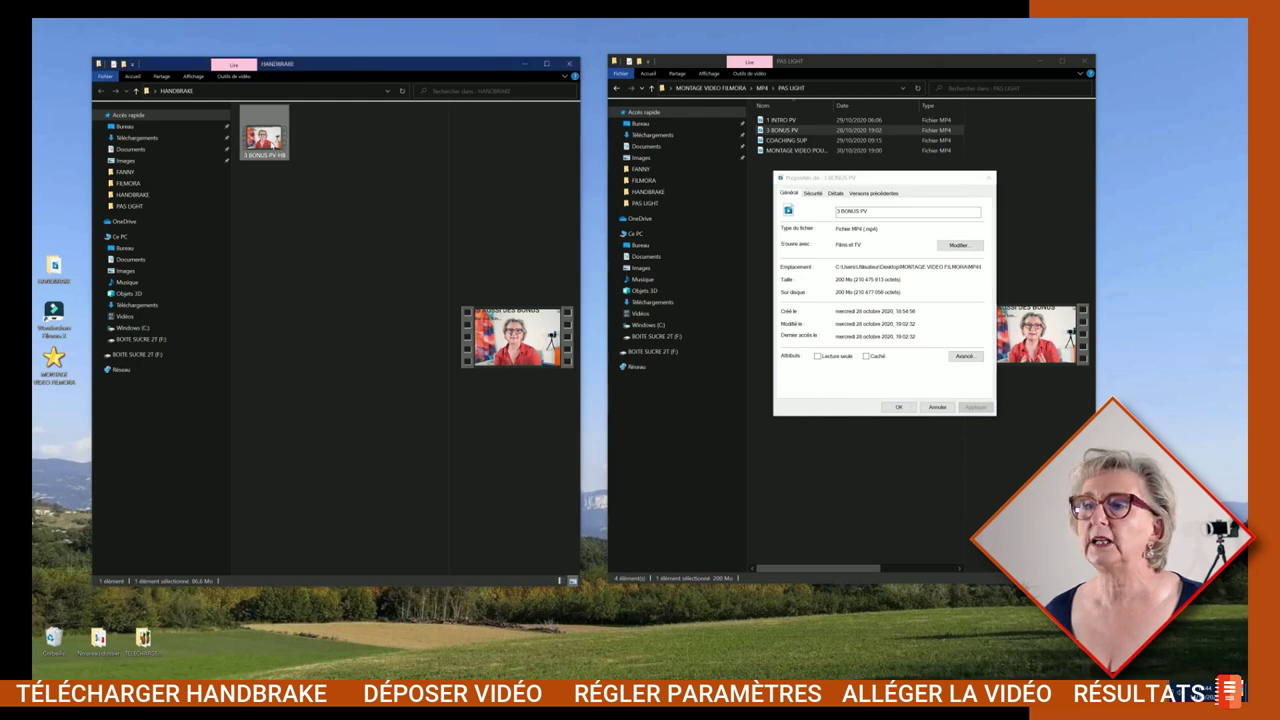
{"action": "right_click", "coordinate": [270, 142]}
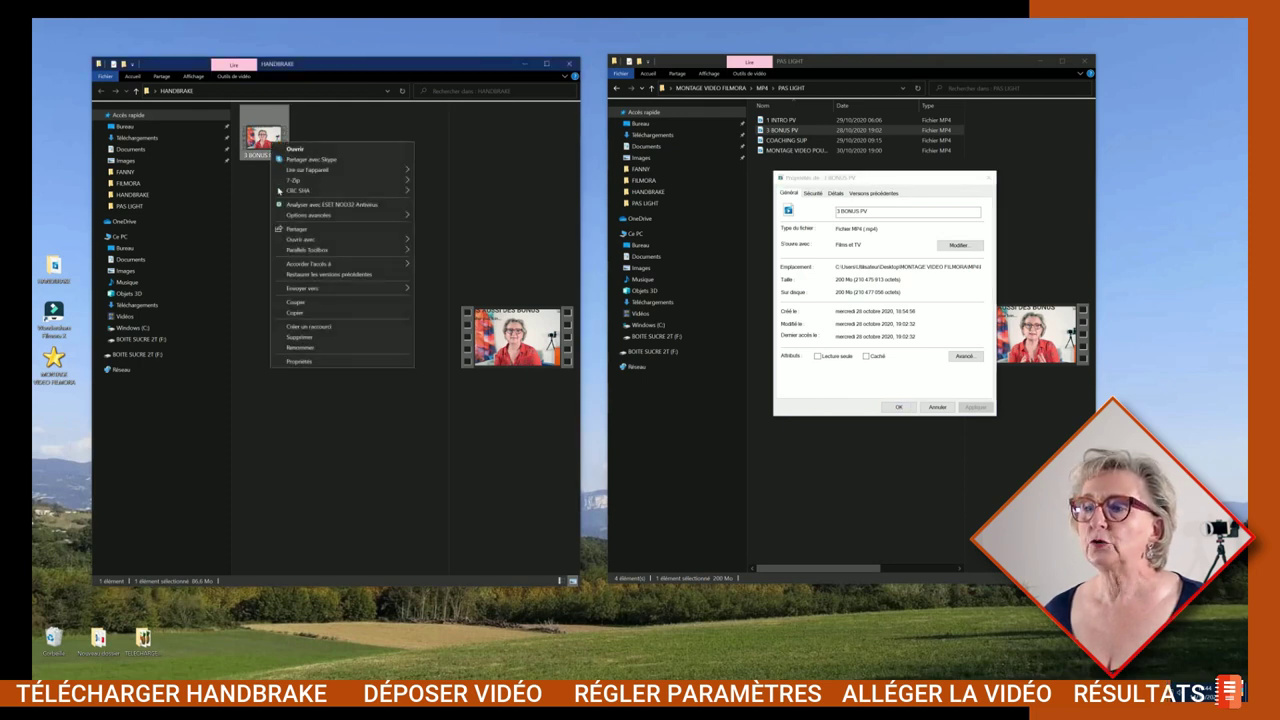
{"action": "left_click", "coordinate": [319, 362]}
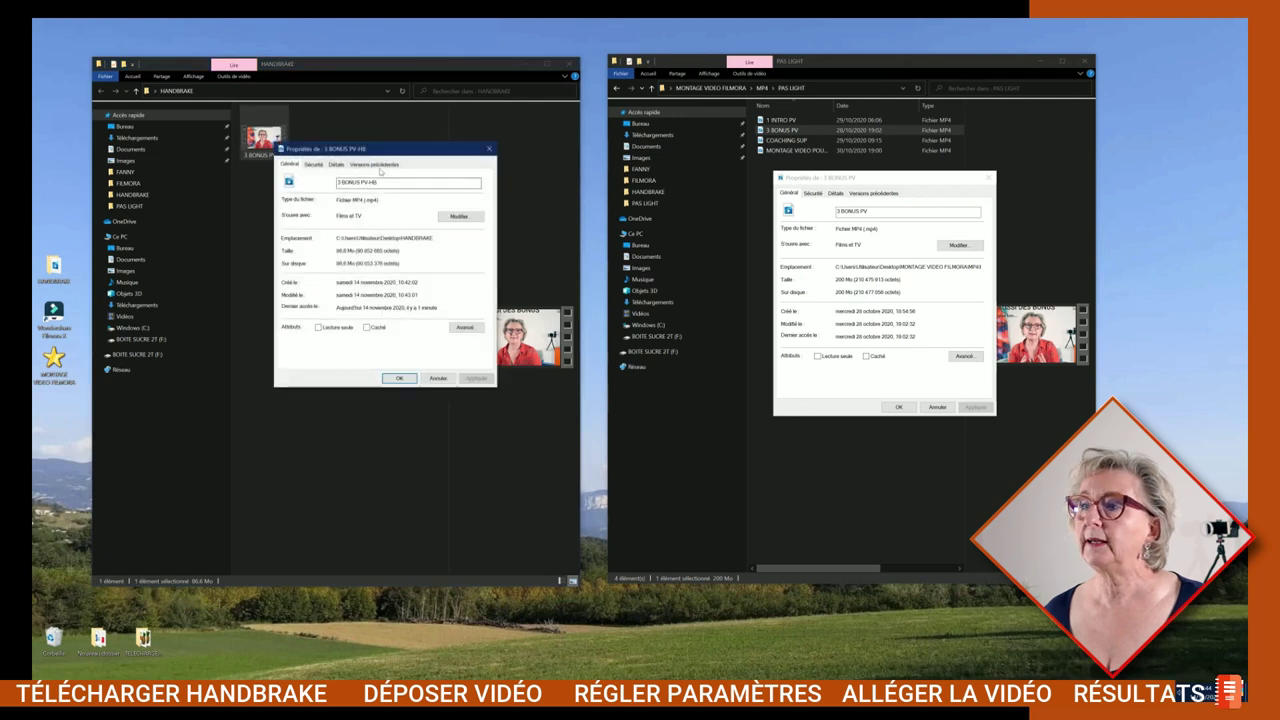
{"action": "left_click_drag", "start_coordinate": [390, 152], "coordinate": [355, 197]}
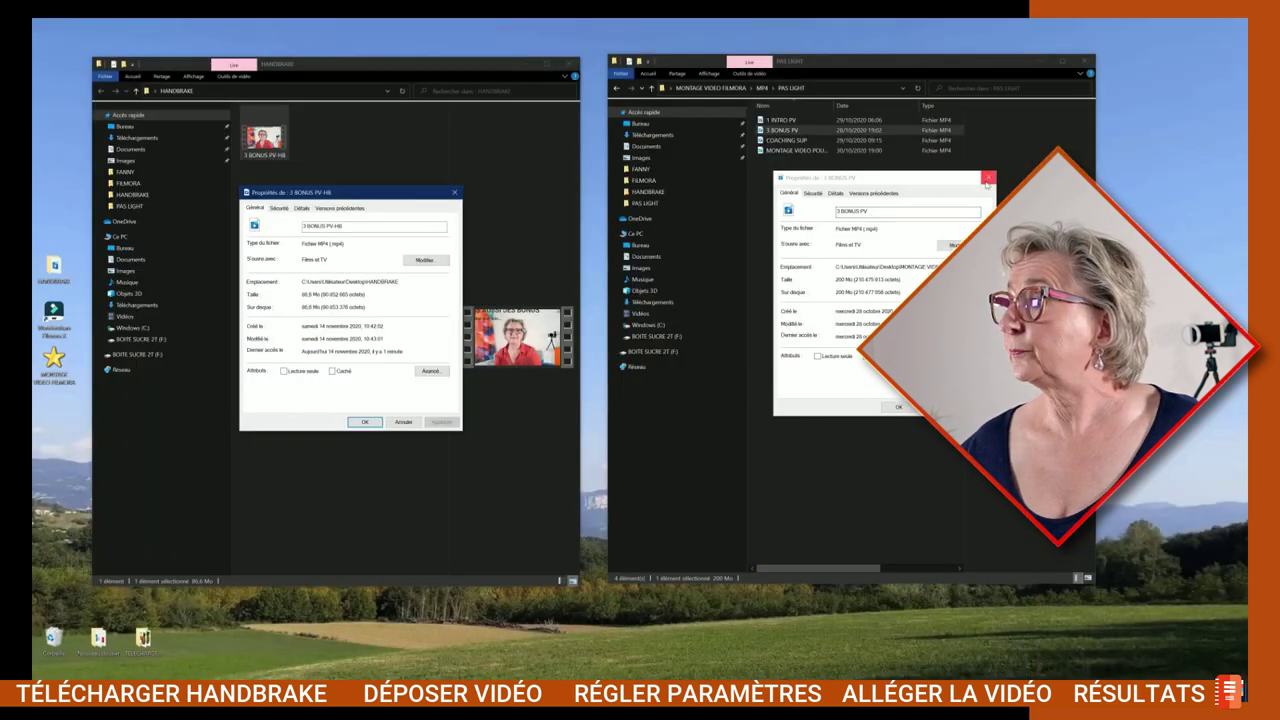
- Close both properties windows and the PAS LIGHT folder, and check the details of 3 BONUS PV-HB
{"action": "left_click", "coordinate": [986, 178]}
{"action": "left_click", "coordinate": [1086, 61]}
{"action": "left_click", "coordinate": [456, 194]}
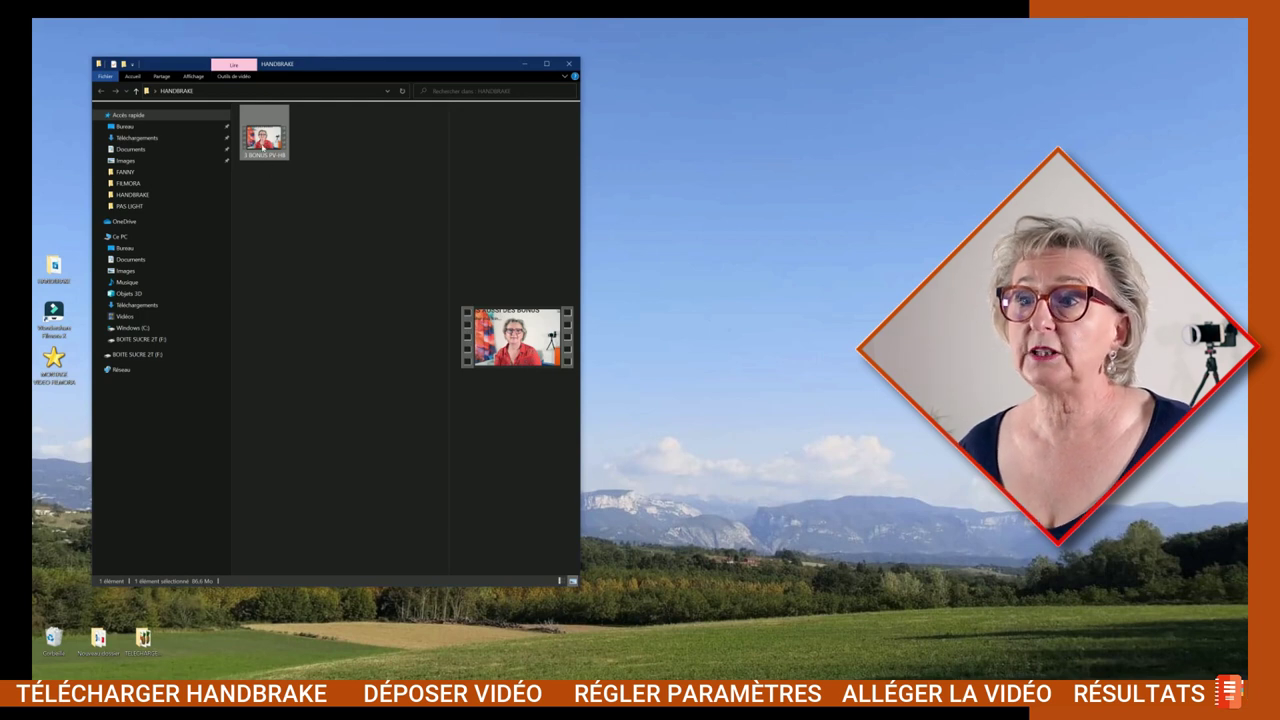
{"action": "mouse_move", "coordinate": [262, 137]}
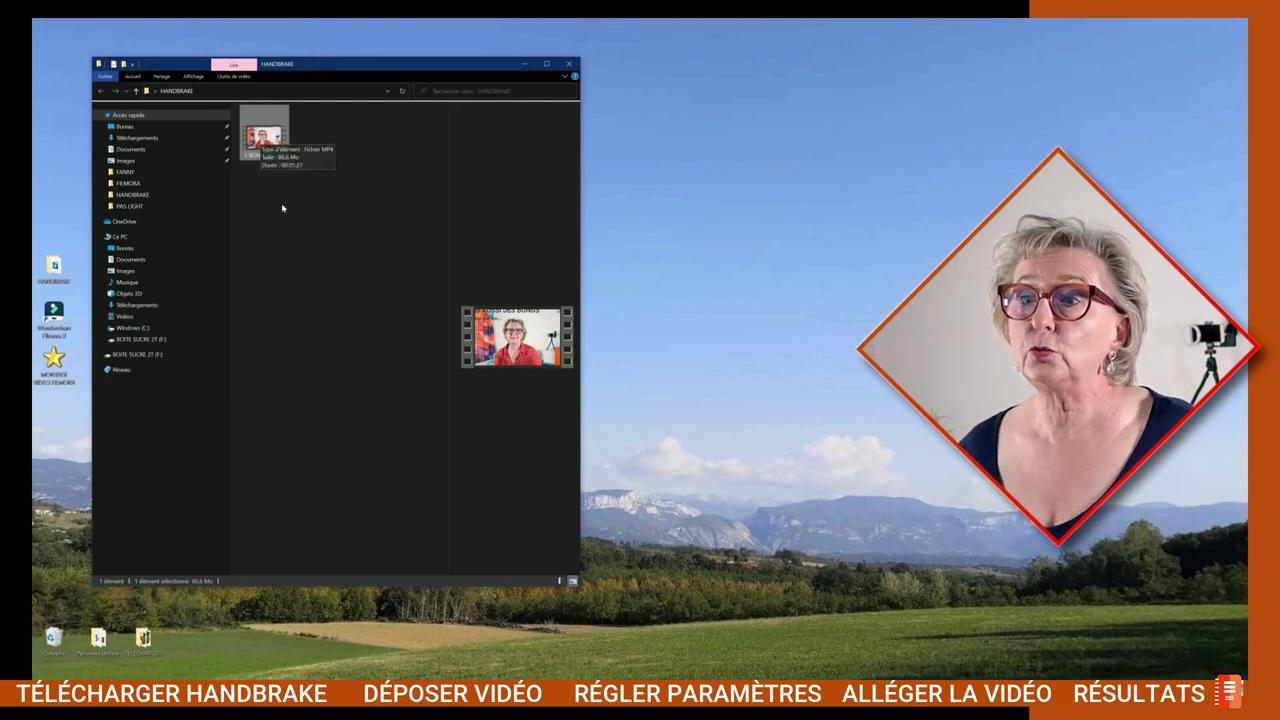